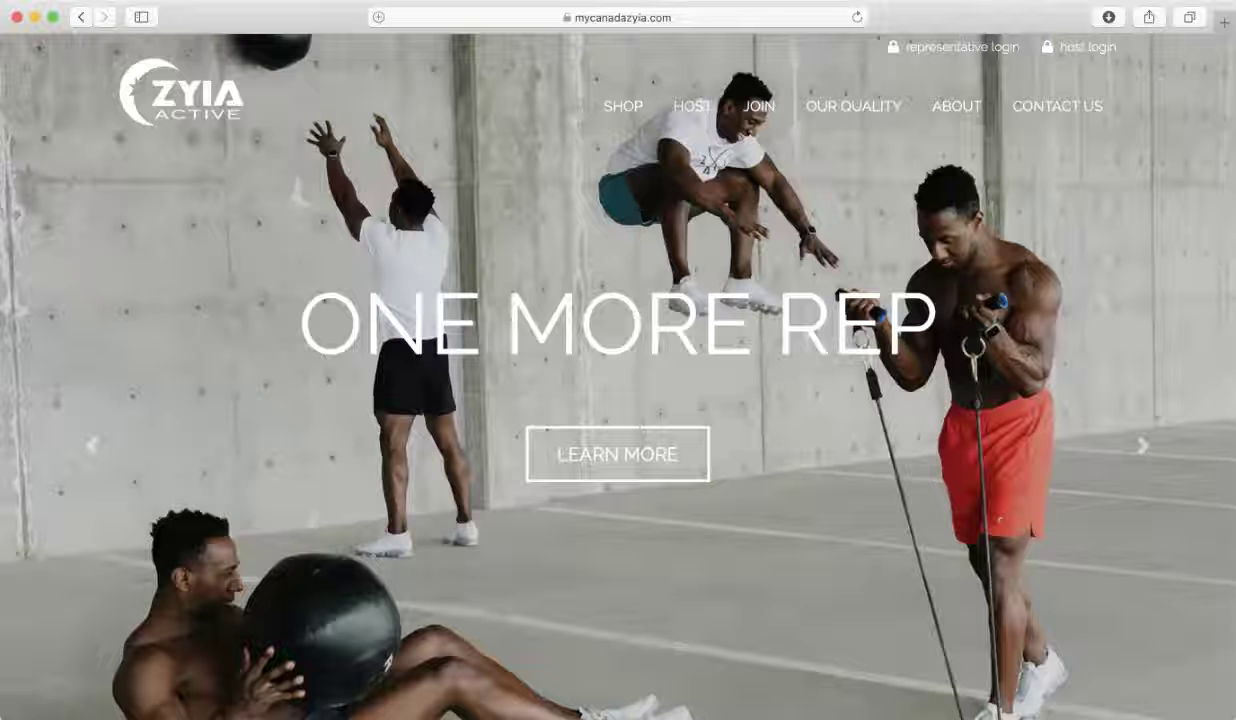
key(super+l)
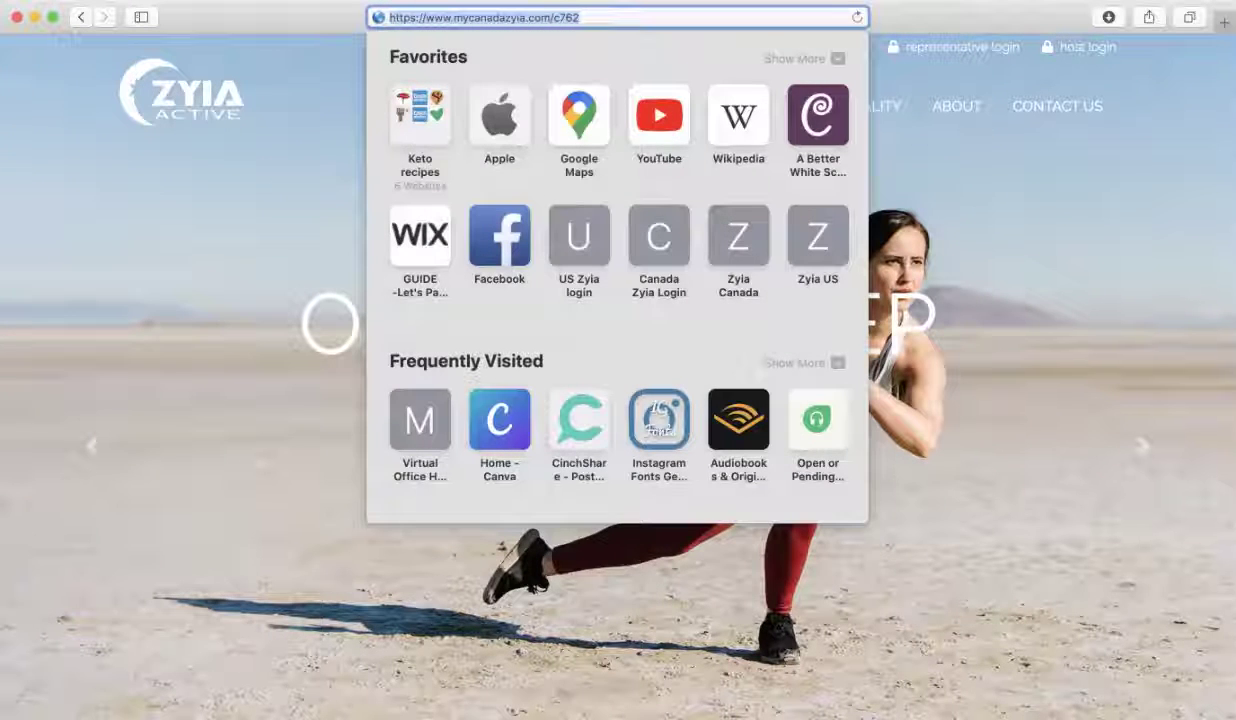
key(BackSpace)
text(www.my)
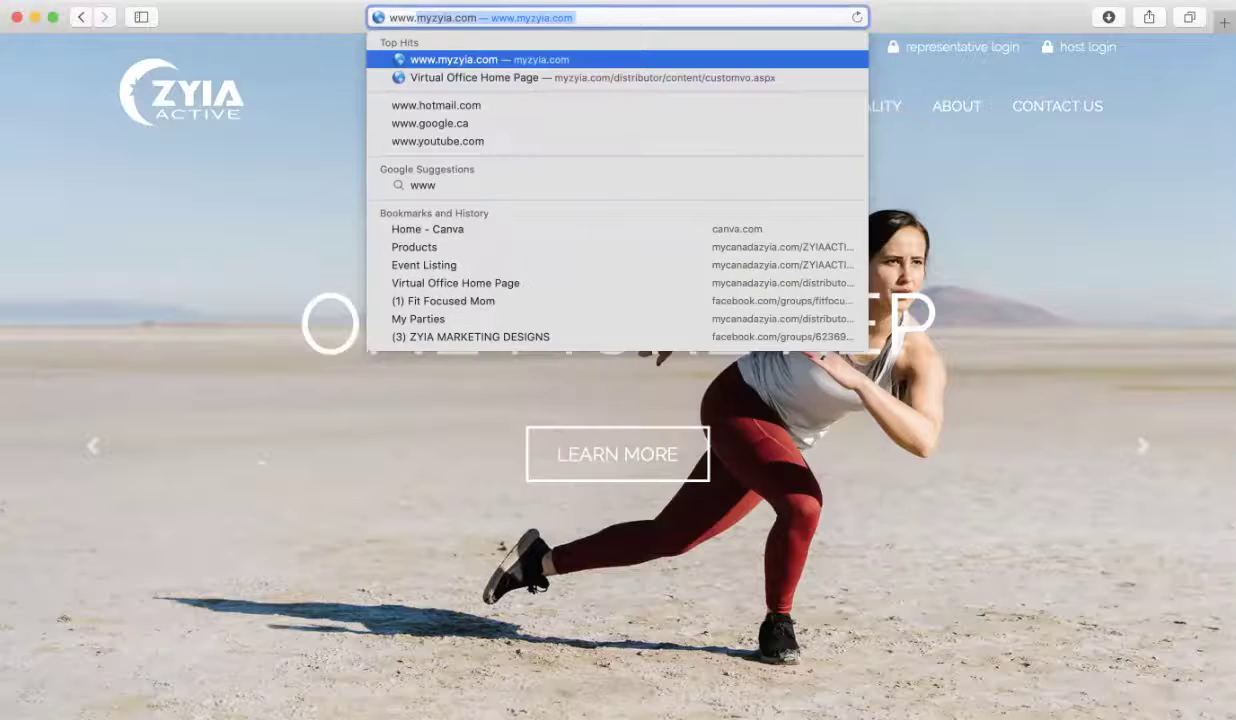
text(canadazyia.com)
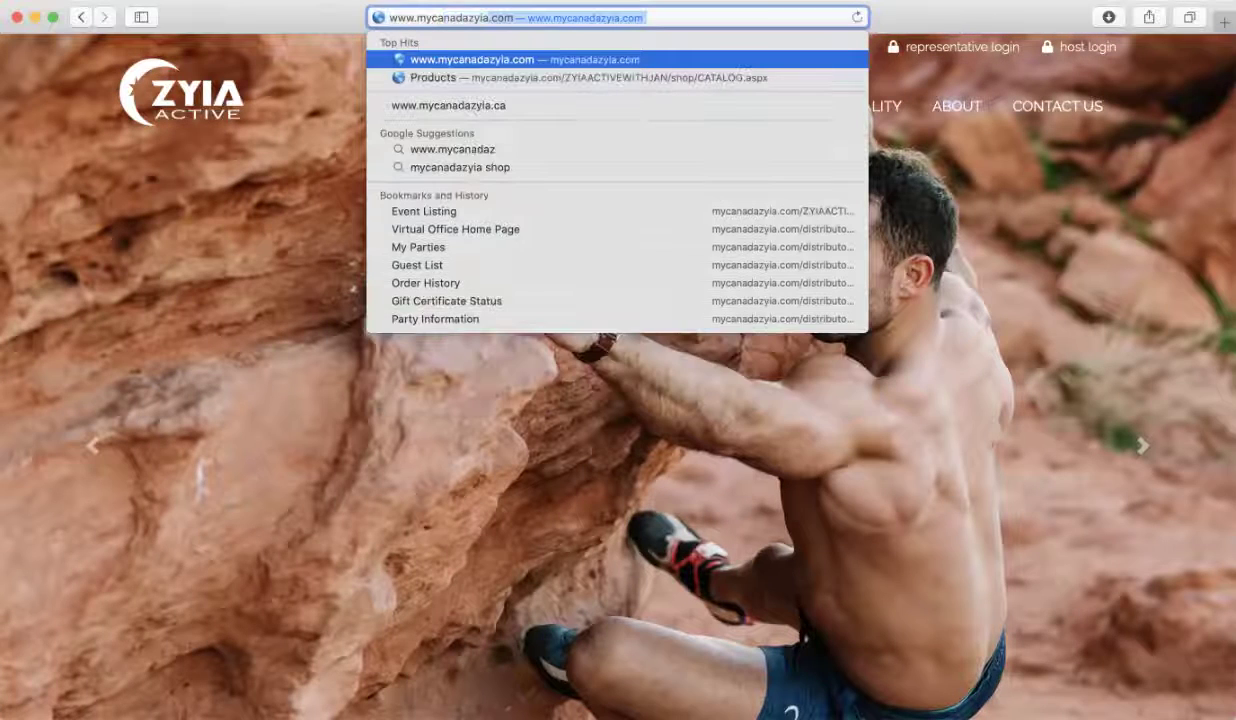
text(/zyiaac)
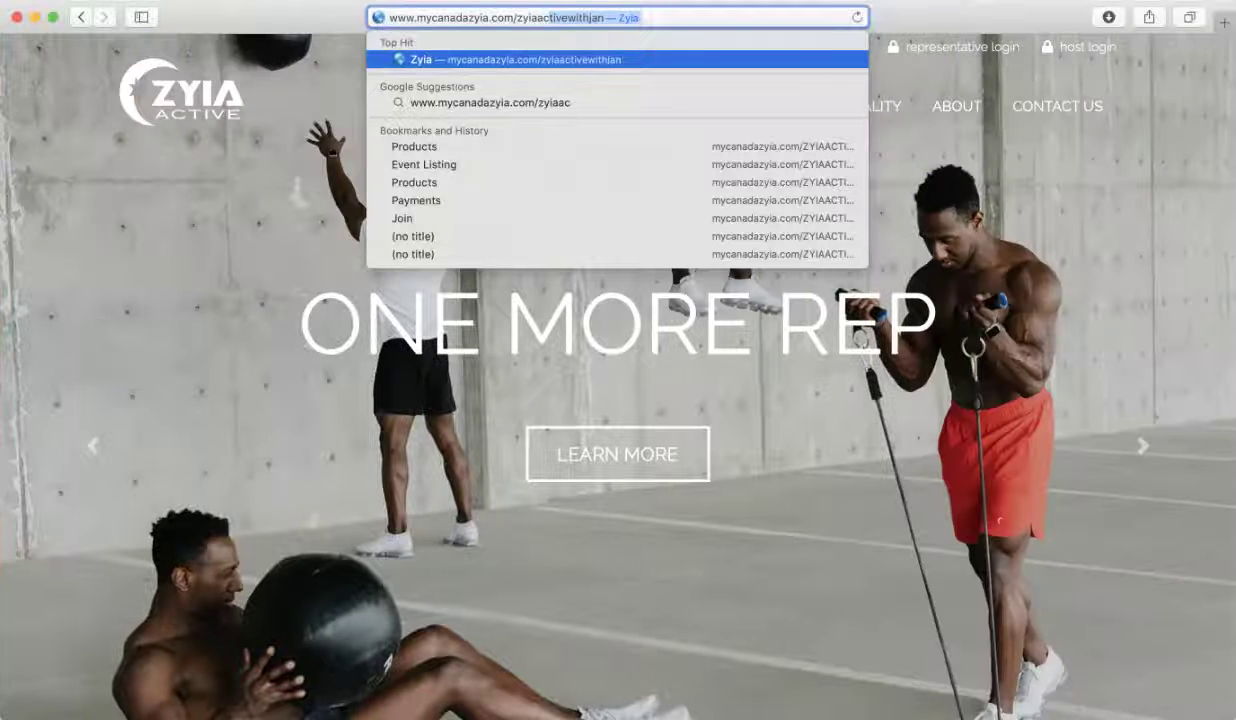
key(Return)
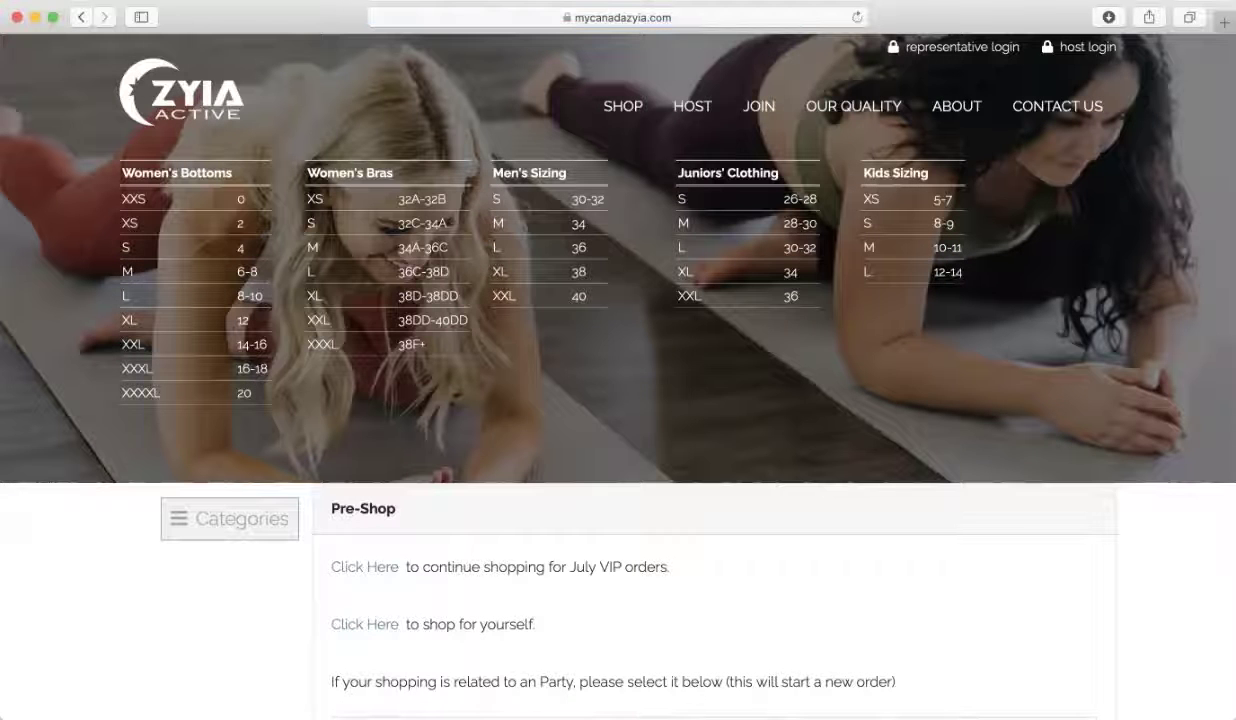
Step: Choose the July VIP orders party from the party table and start shopping its products
scroll(618, 400, down, 10)
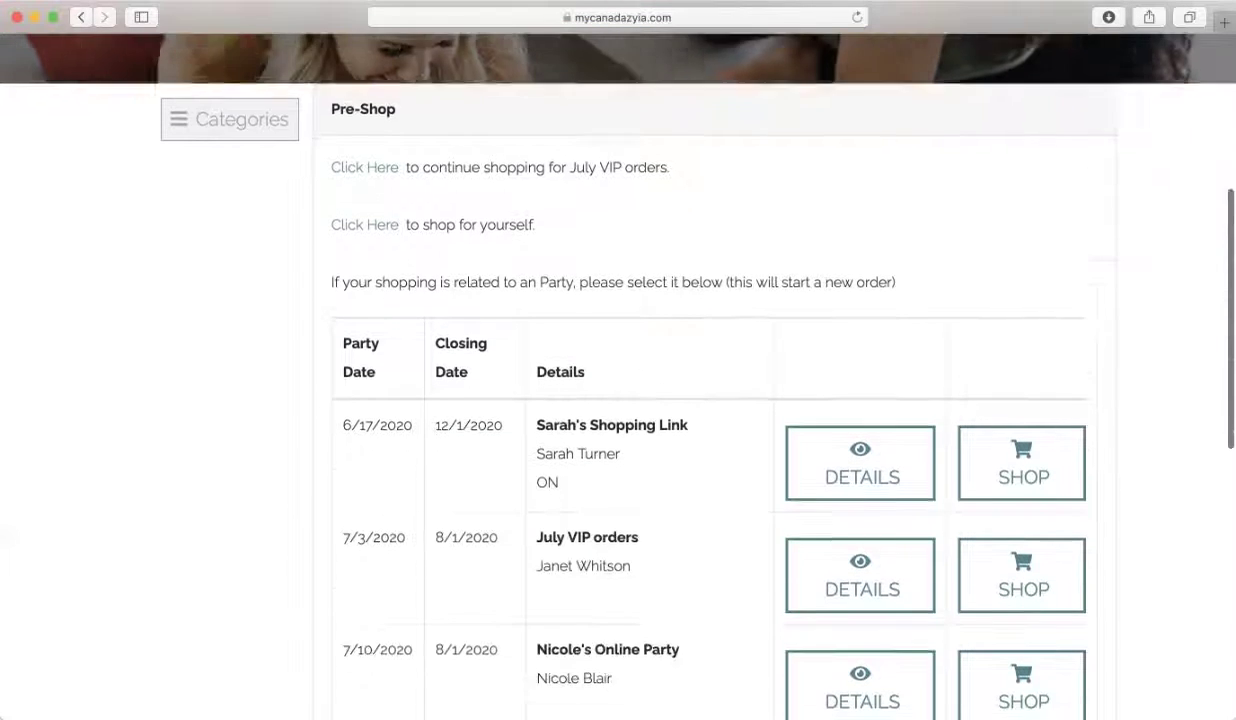
scroll(618, 400, down, 3)
scroll(618, 400, up, 3)
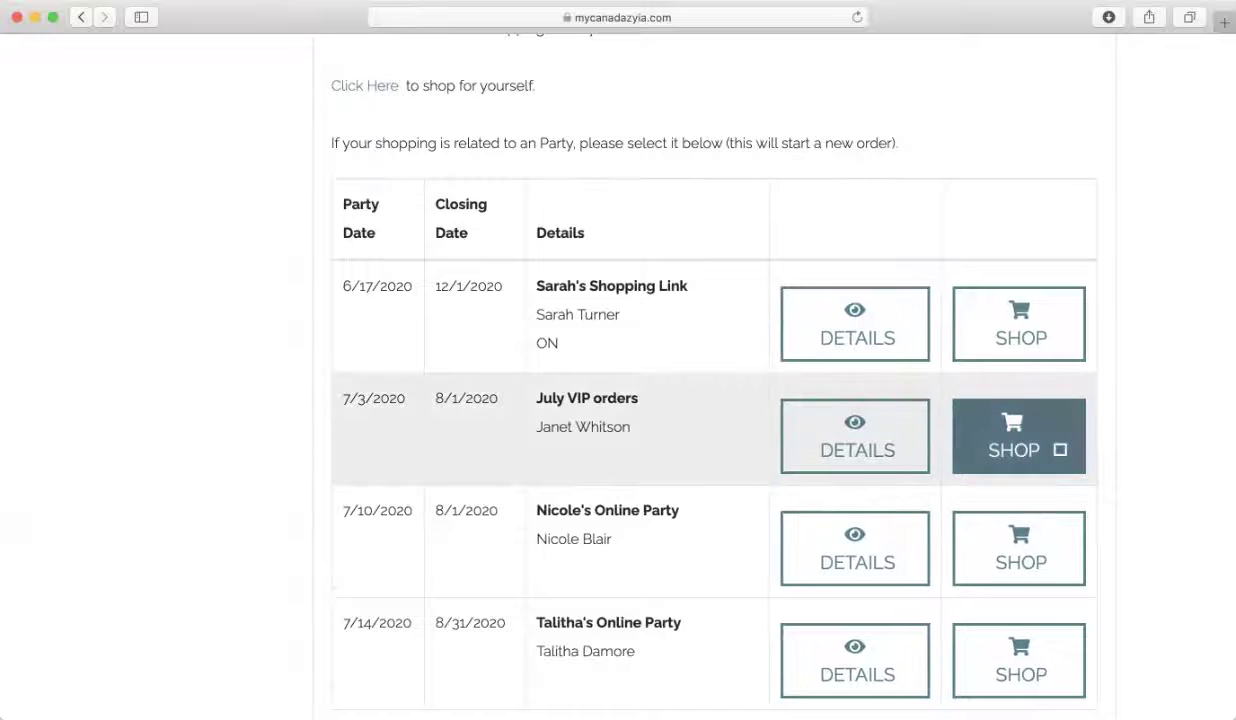
click(1019, 436)
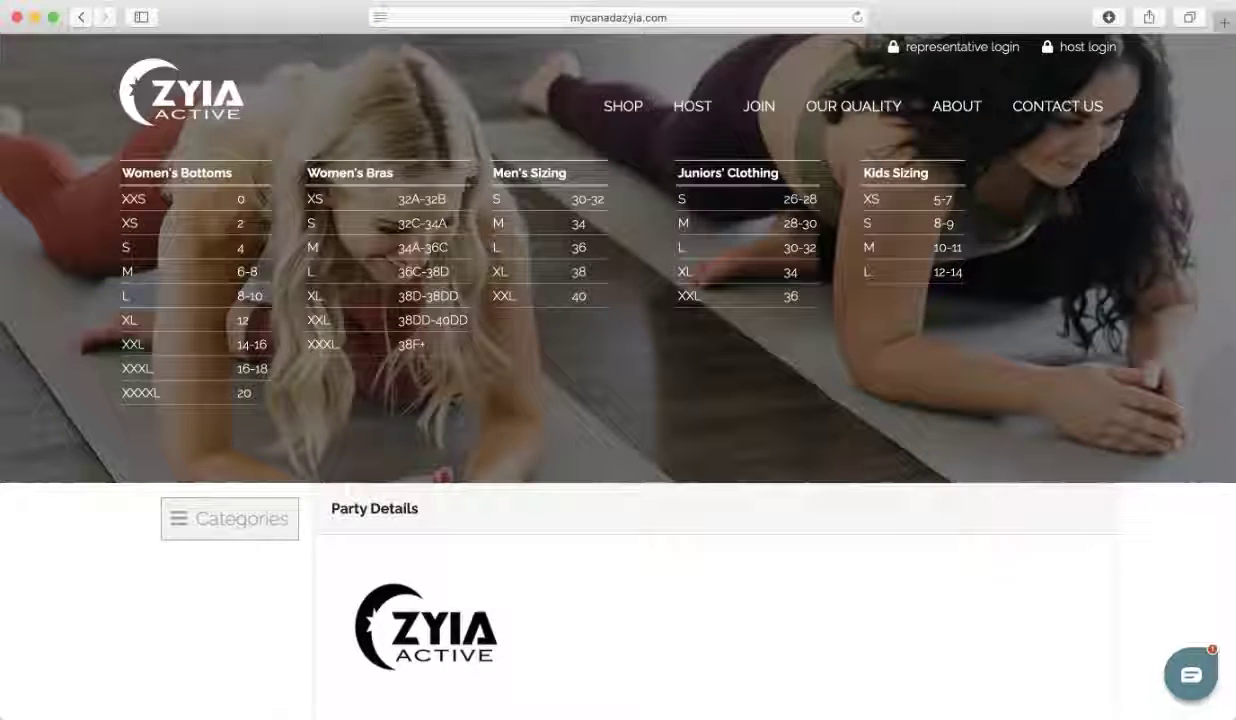
scroll(618, 400, down, 3)
scroll(618, 400, down, 5)
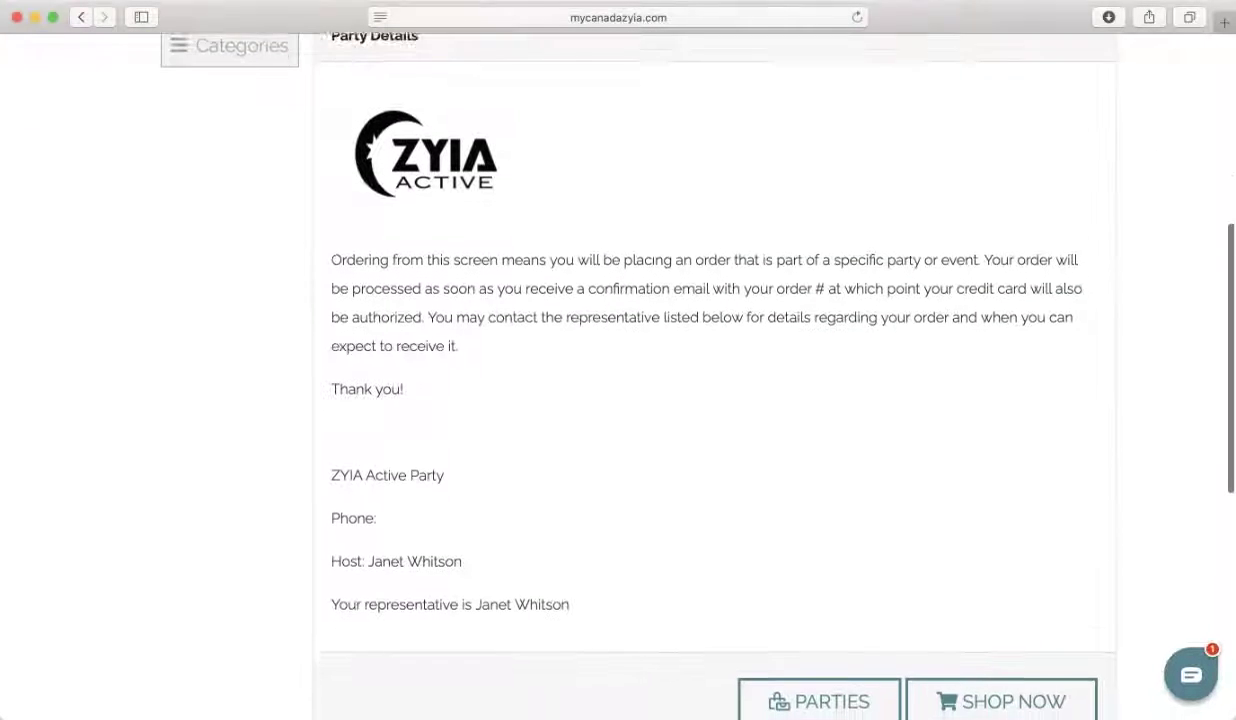
scroll(618, 400, down, 1)
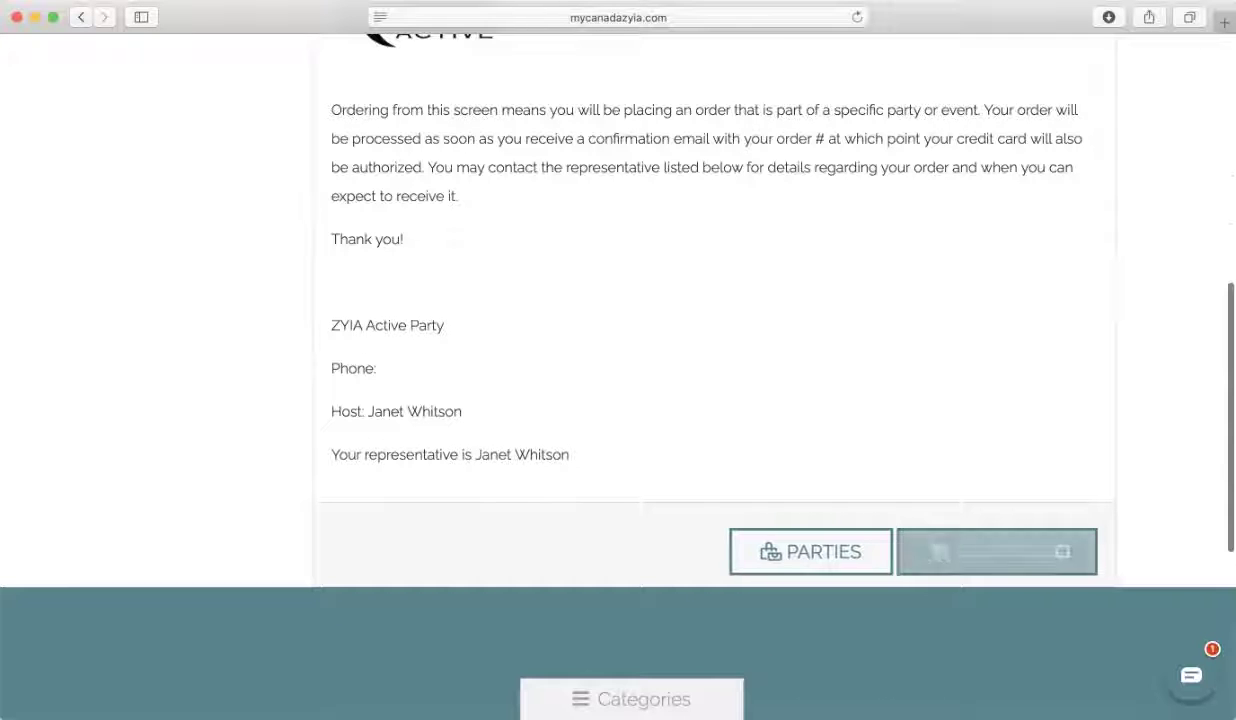
click(1000, 551)
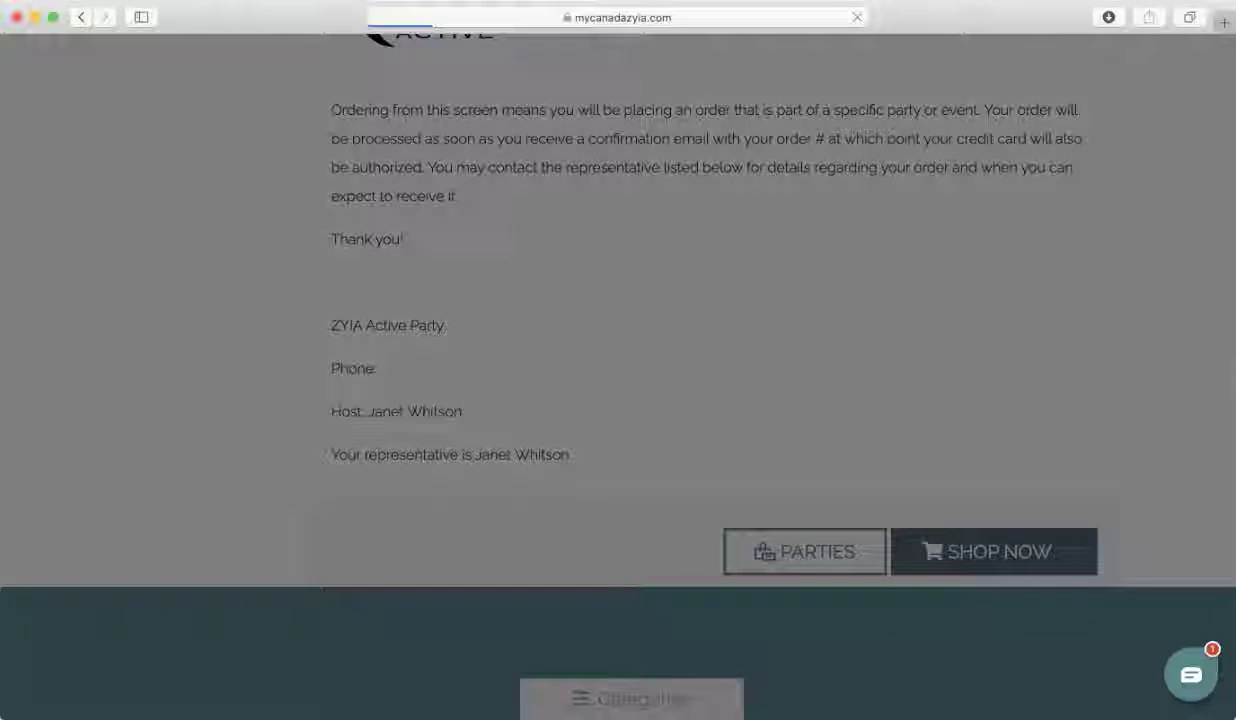
scroll(618, 400, down, 10)
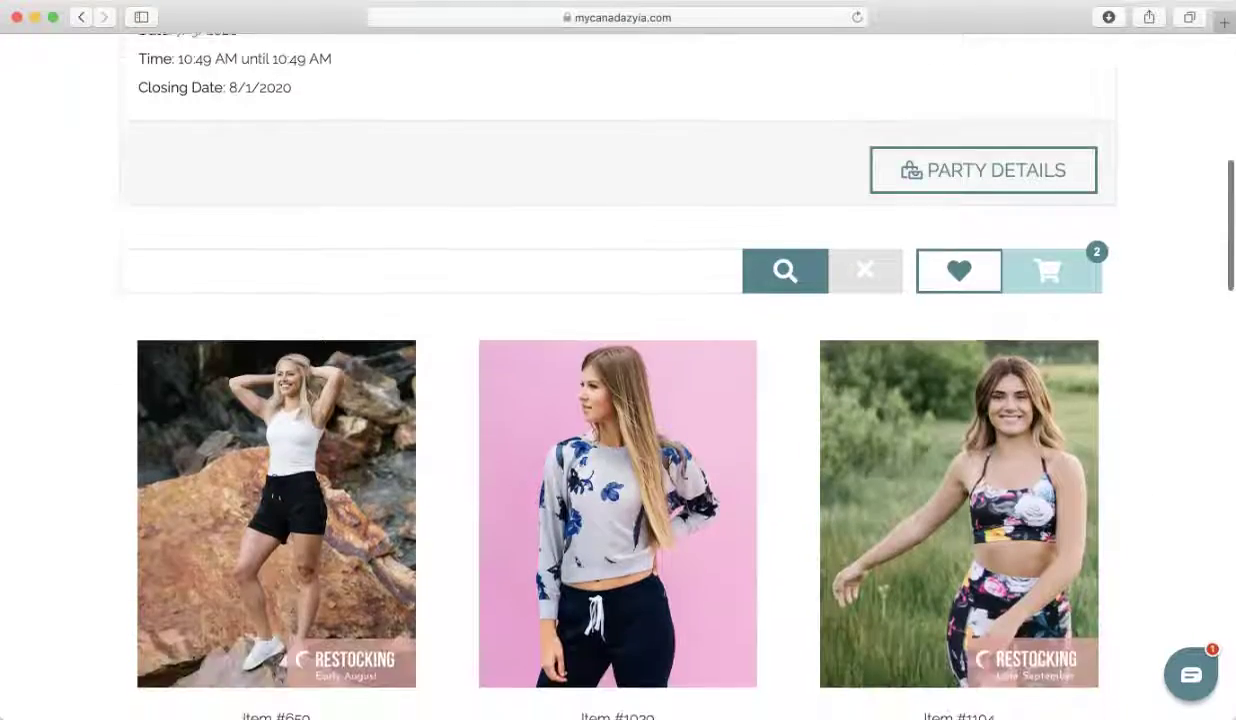
scroll(618, 400, down, 7)
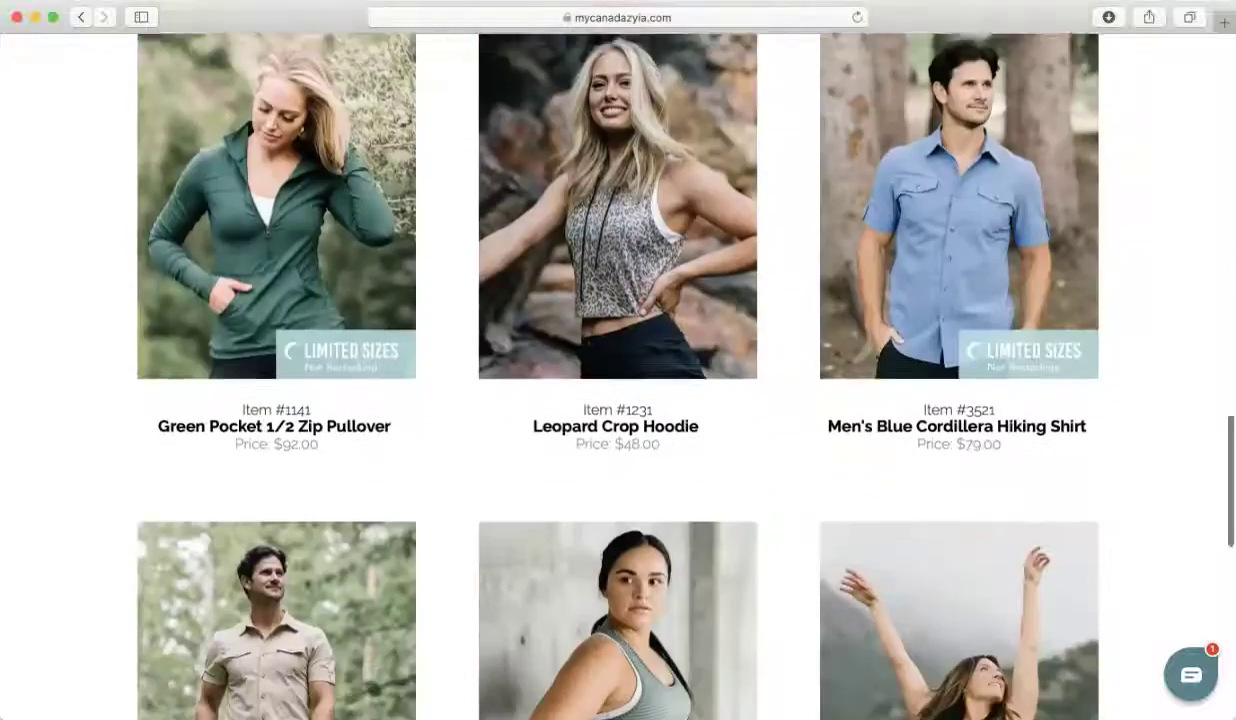
scroll(618, 400, up, 12)
scroll(618, 400, up, 7)
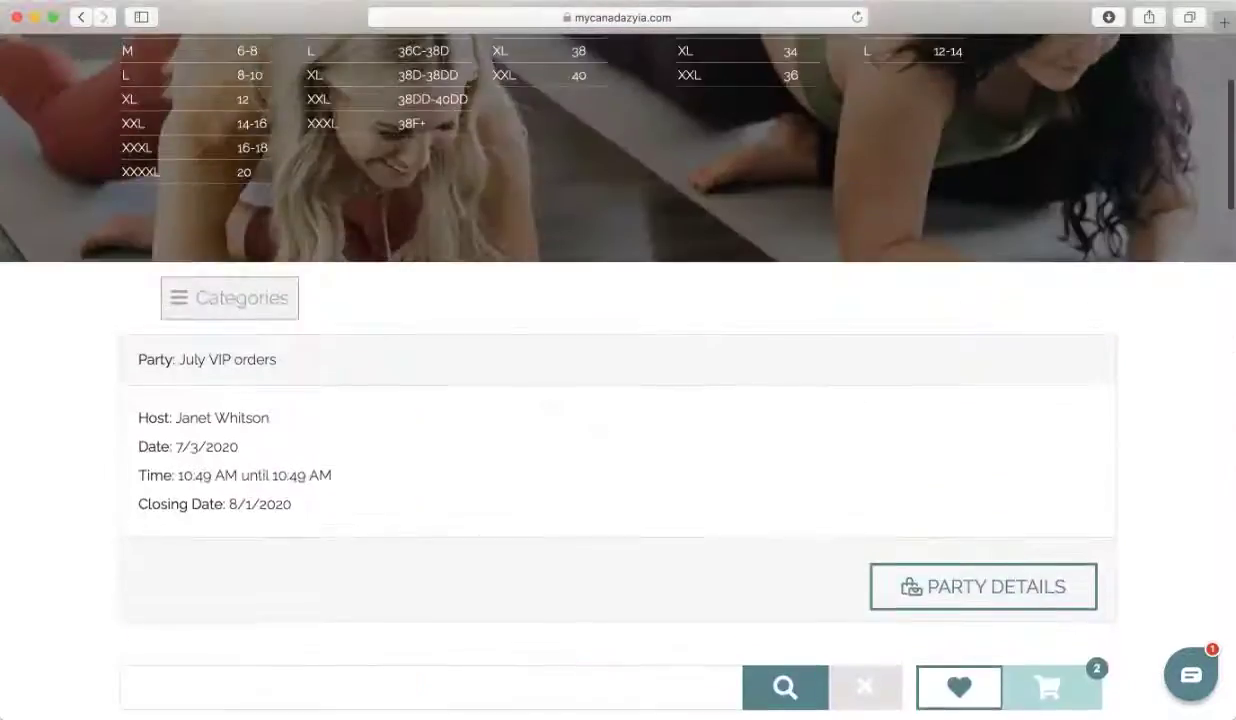
scroll(618, 400, down, 7)
scroll(618, 400, down, 4)
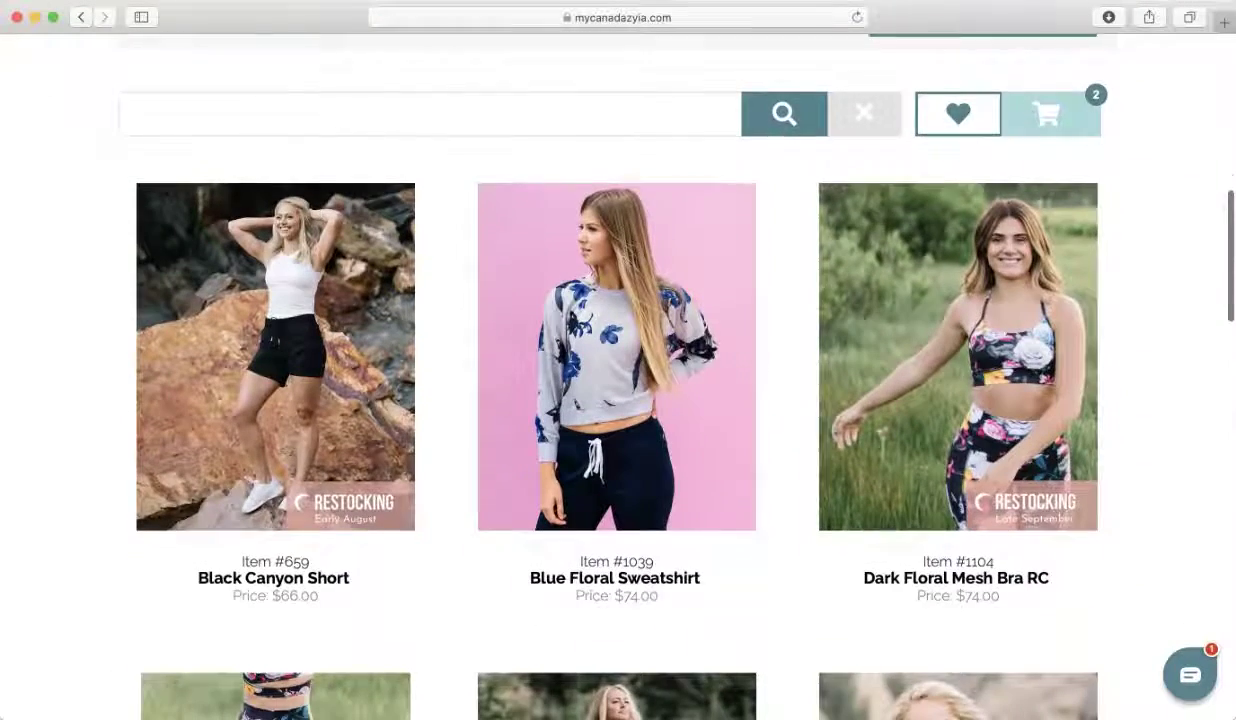
scroll(618, 400, down, 3)
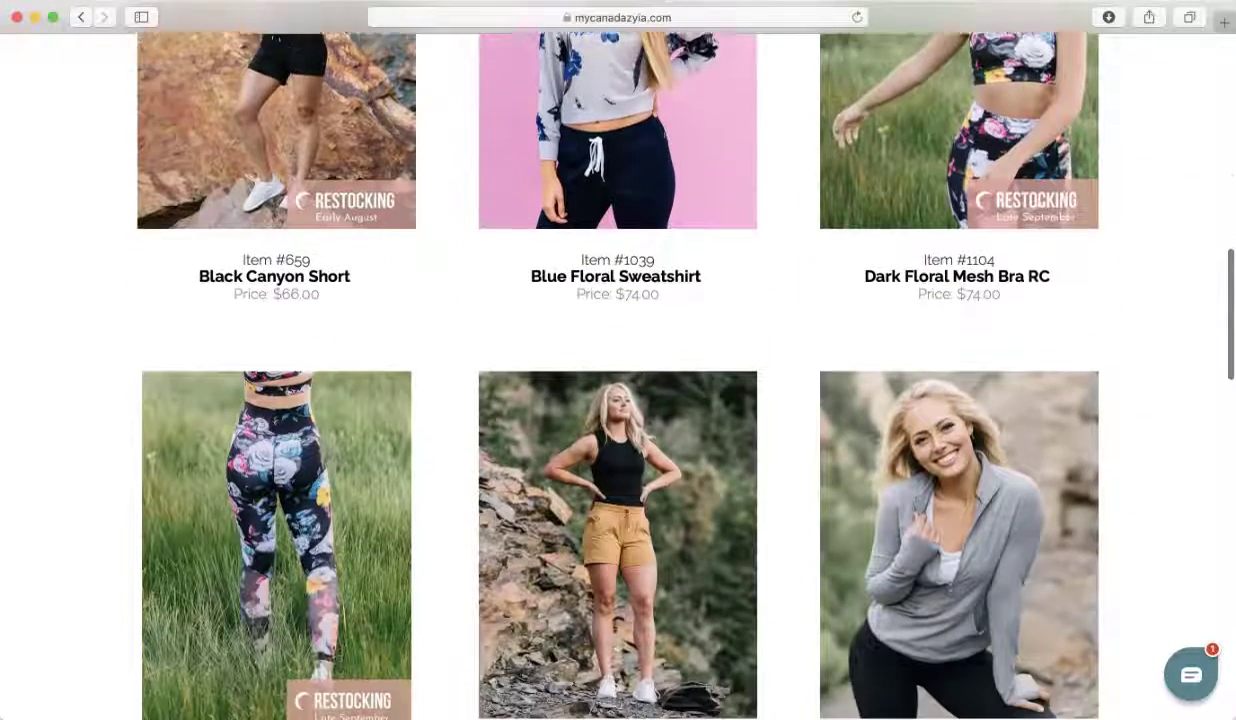
scroll(618, 400, up, 12)
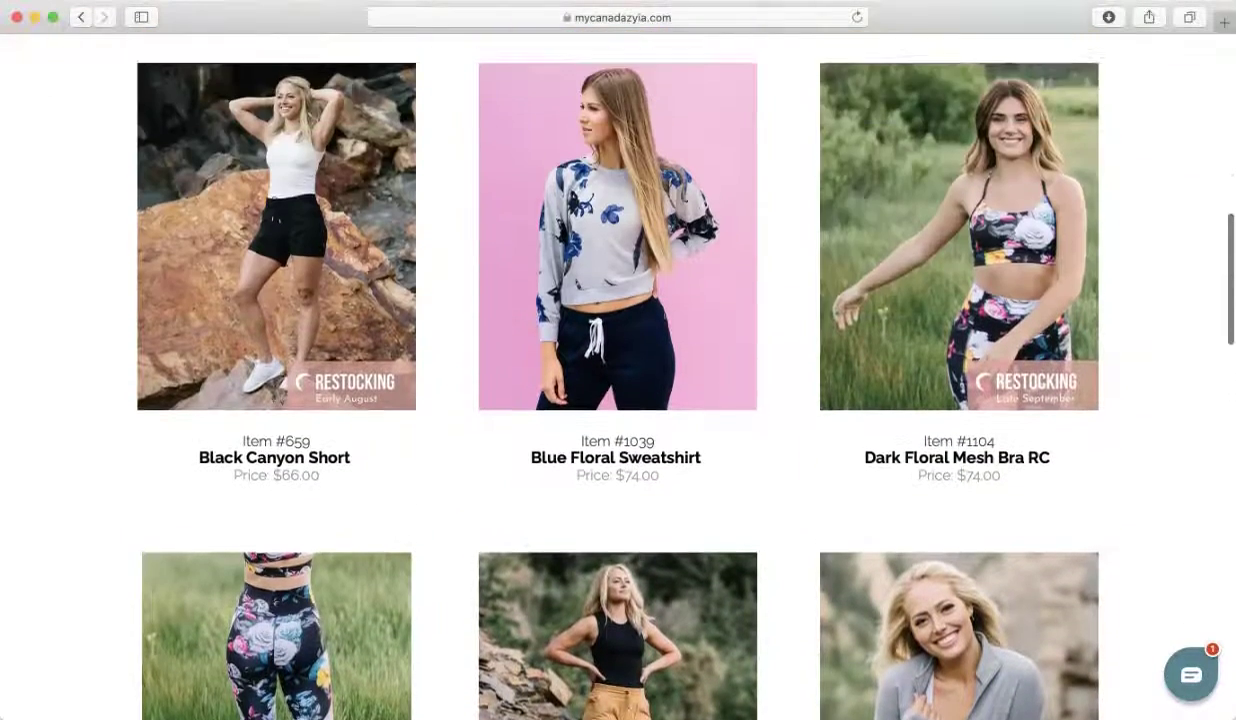
scroll(618, 400, up, 1)
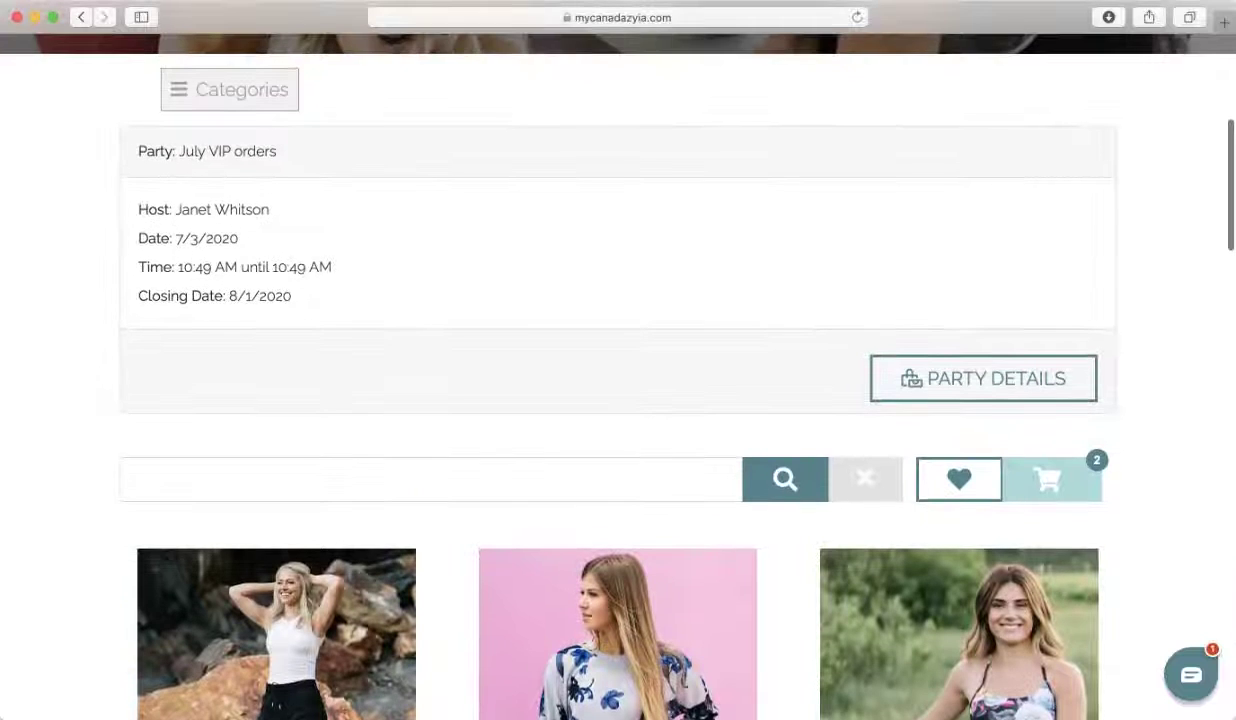
scroll(618, 400, up, 3)
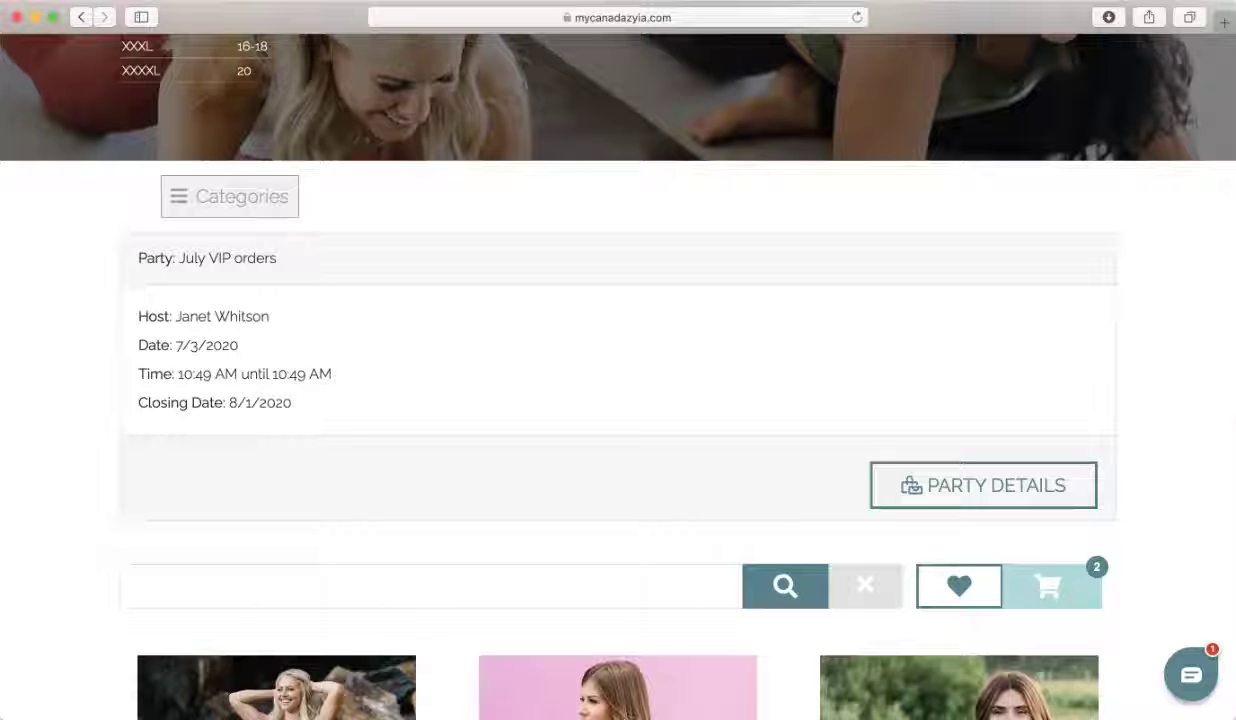
Step: Open the Categories menu and look through the Women's categories before collapsing them
click(229, 196)
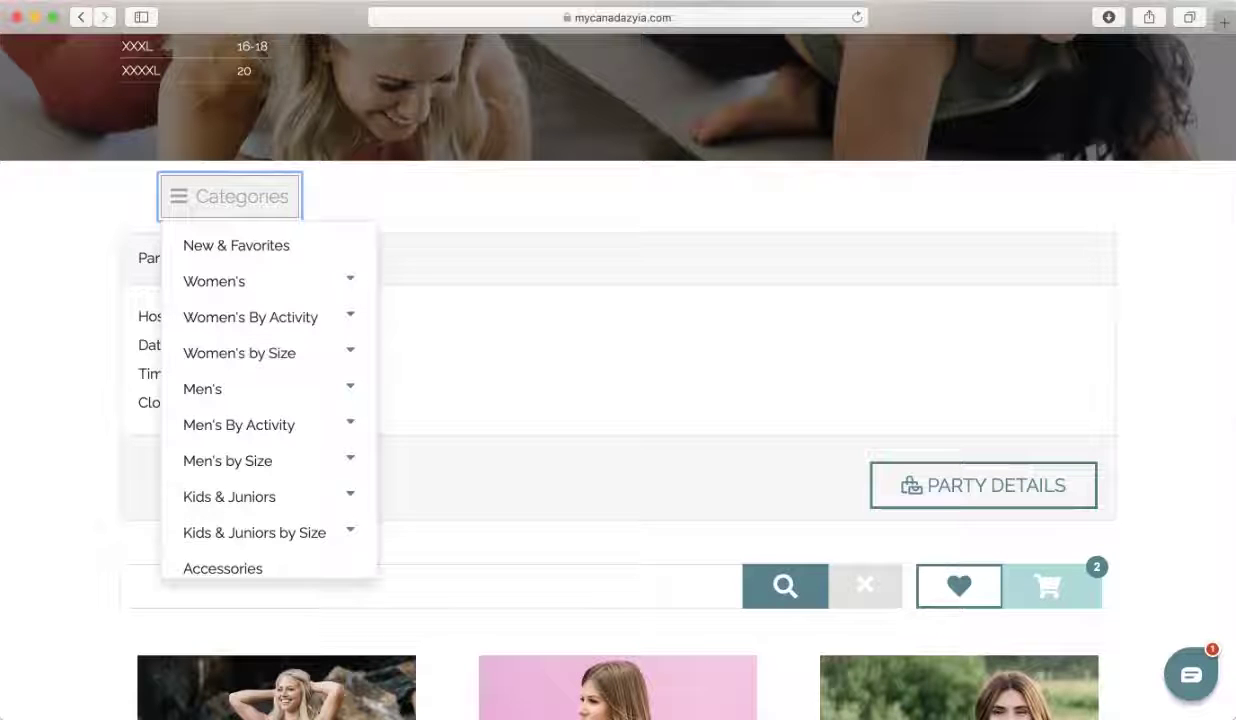
click(350, 279)
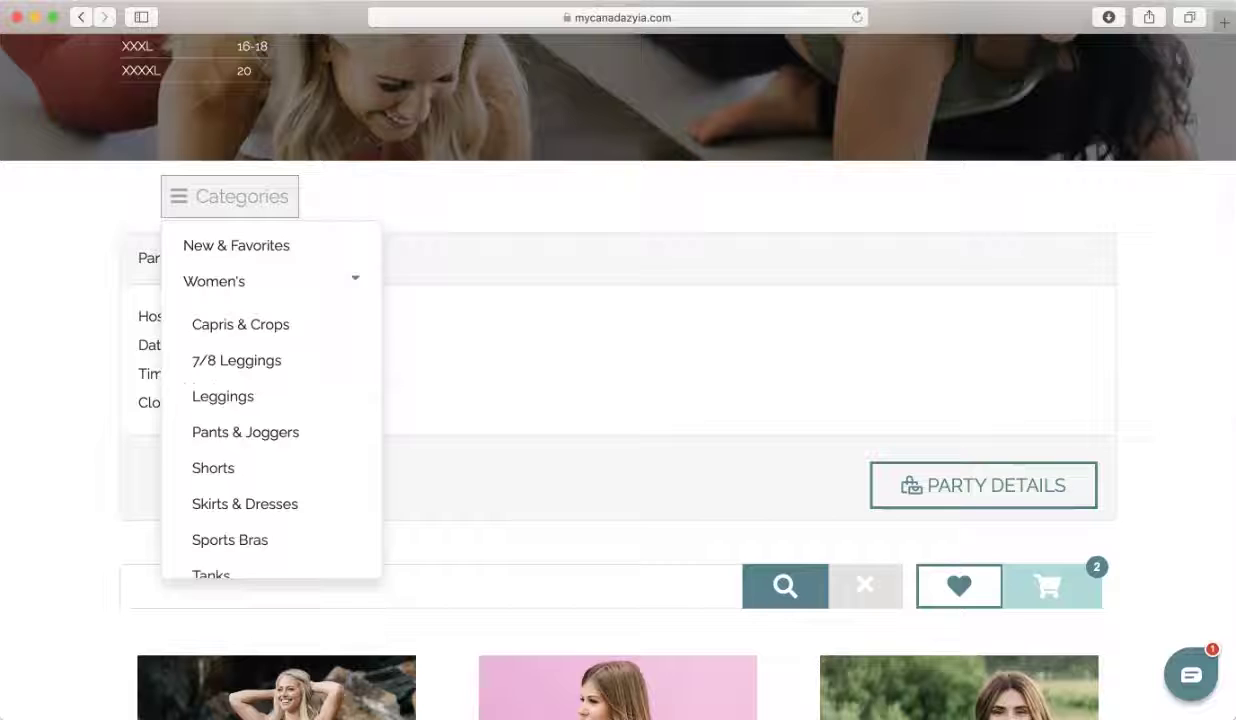
scroll(270, 400, down, 3)
scroll(270, 390, up, 2)
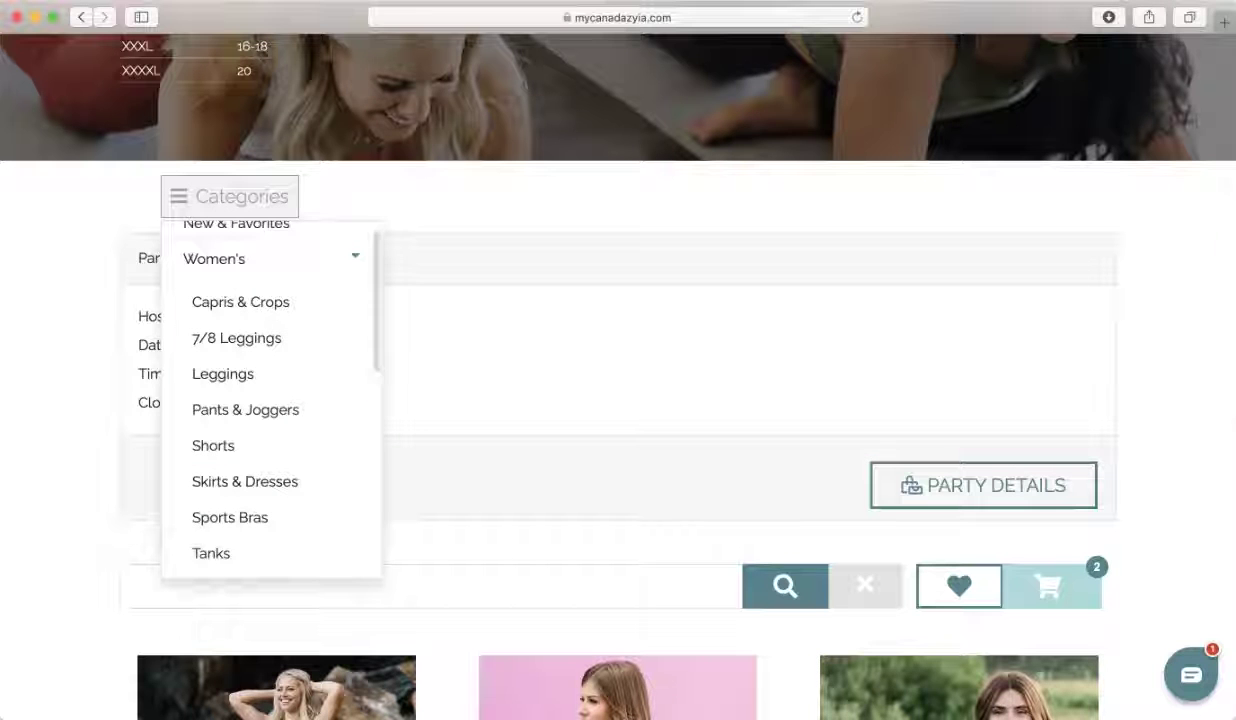
click(355, 257)
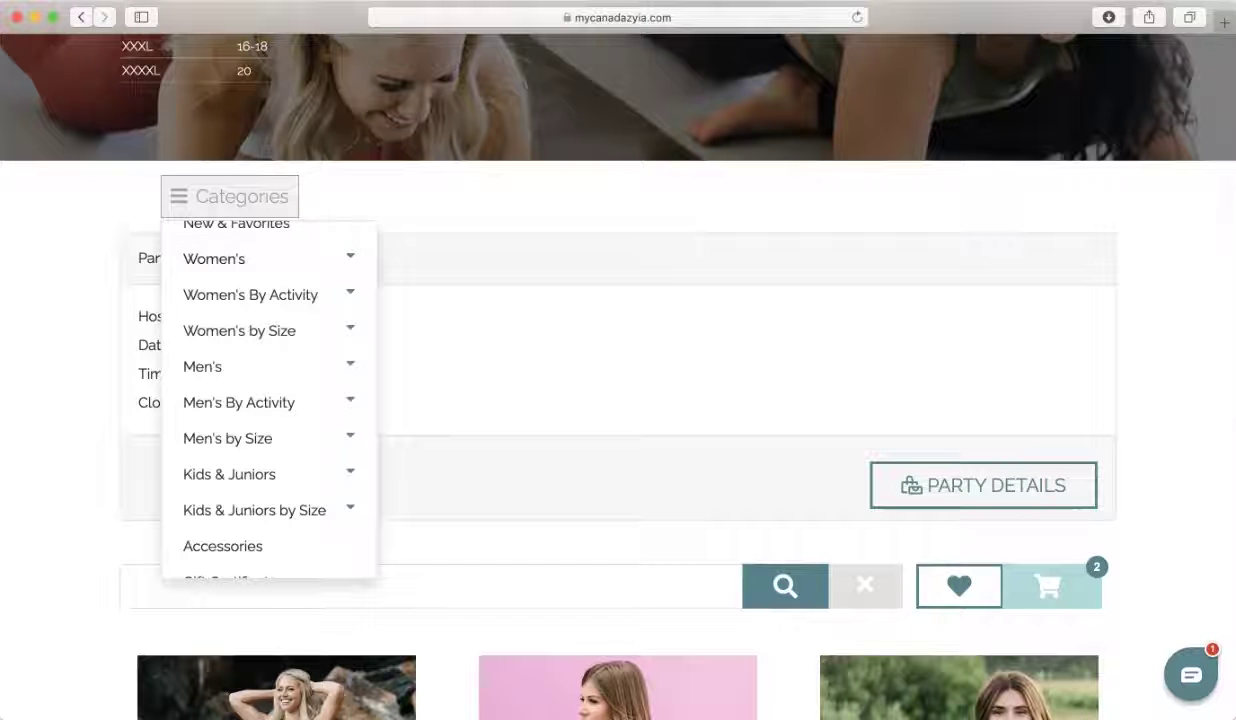
Step: Expand Women's By Activity, then reveal the Women's by Size entries XXS / 0 through XXXXL / 20
click(350, 292)
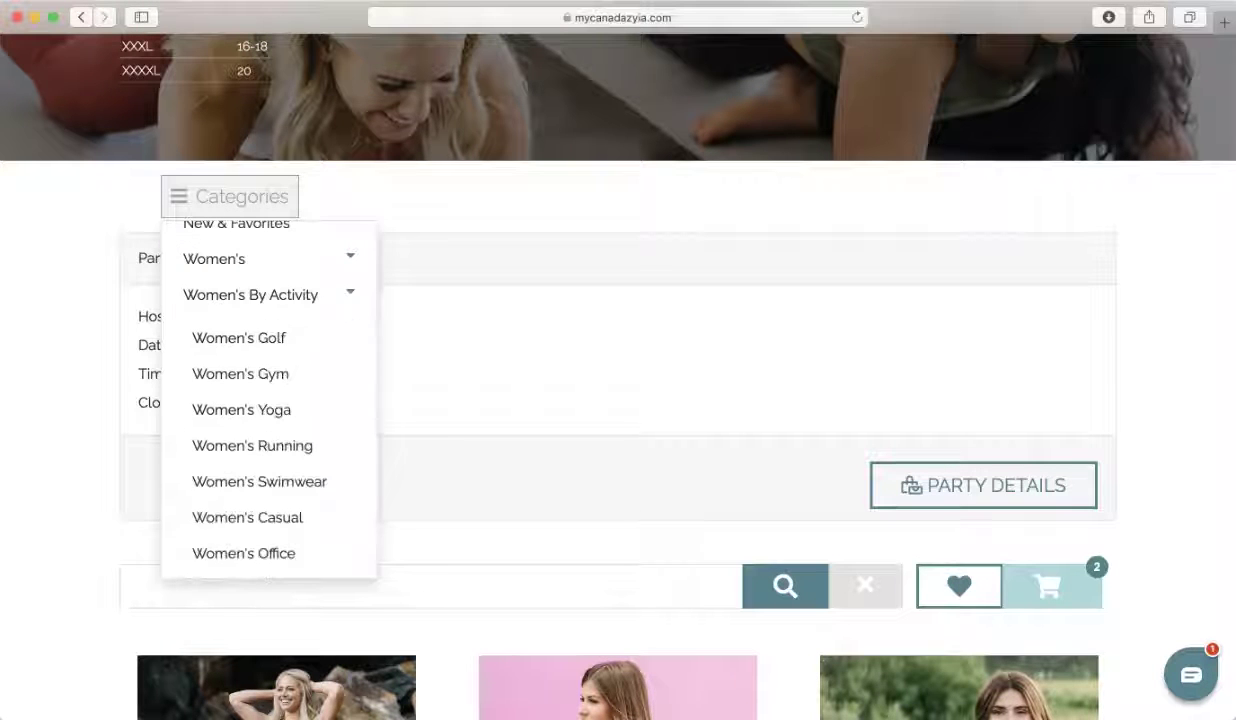
scroll(270, 400, down, 3)
scroll(270, 400, up, 2)
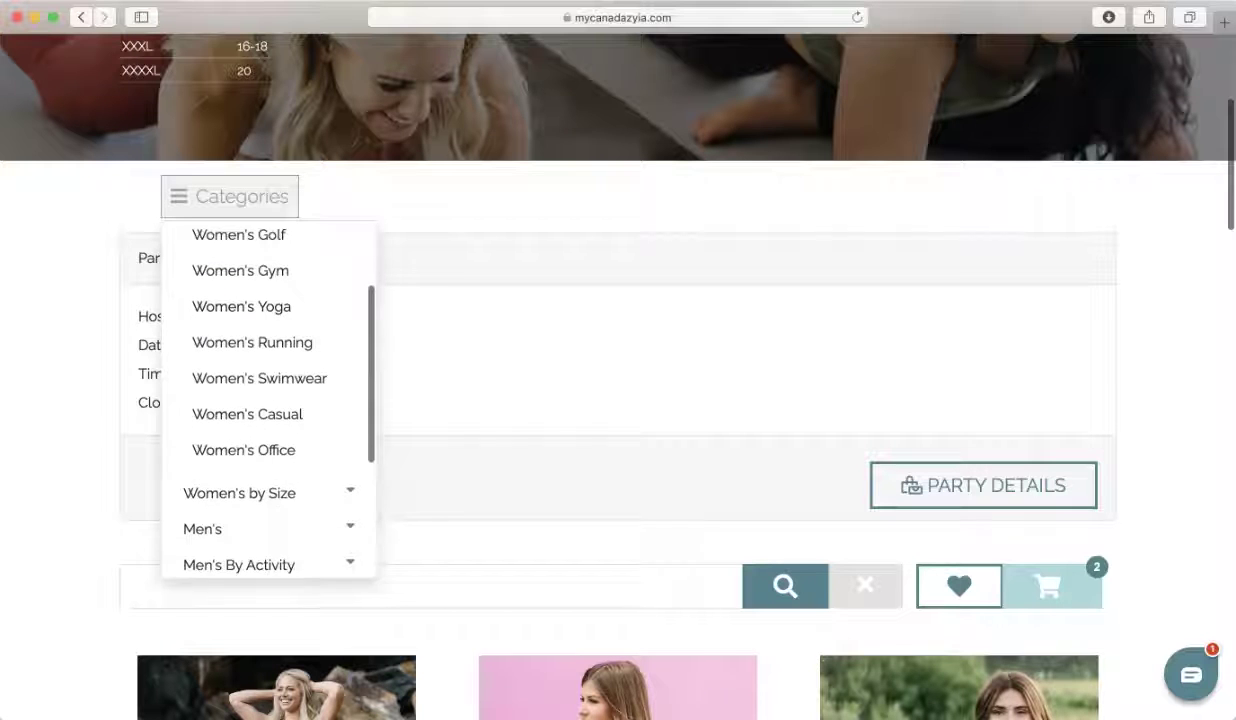
scroll(270, 400, down, 2)
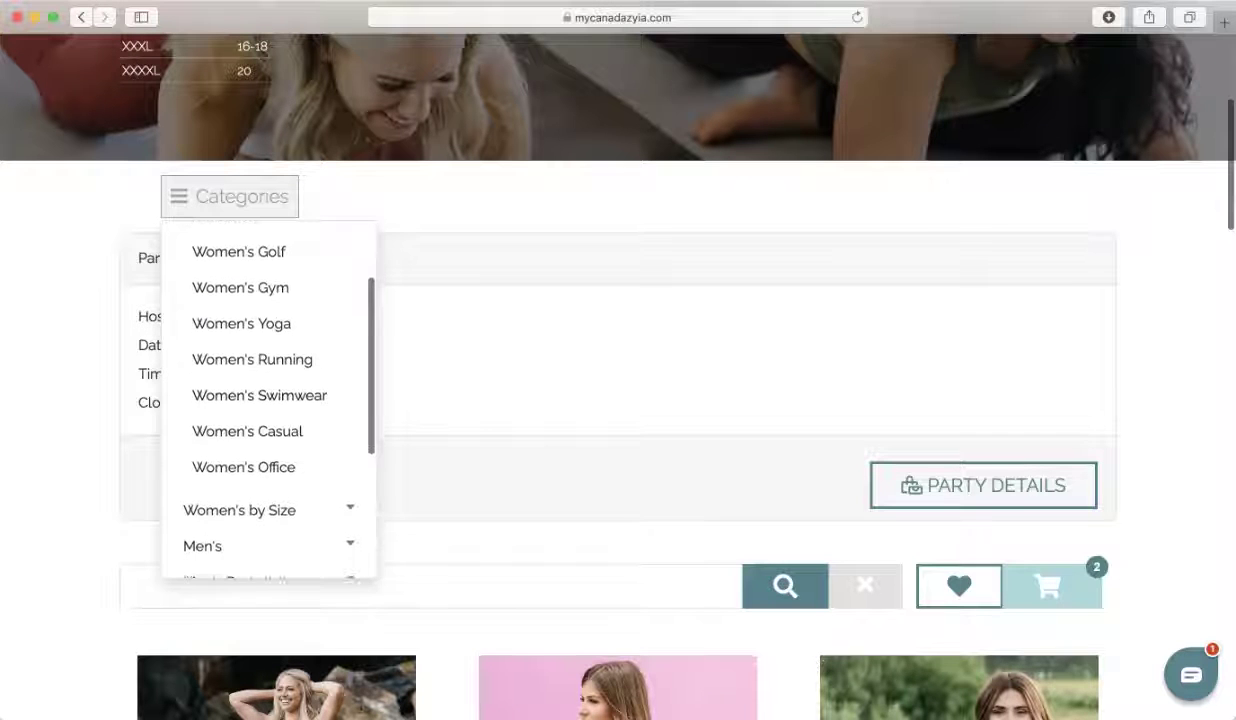
scroll(270, 400, down, 1)
scroll(270, 400, down, 1)
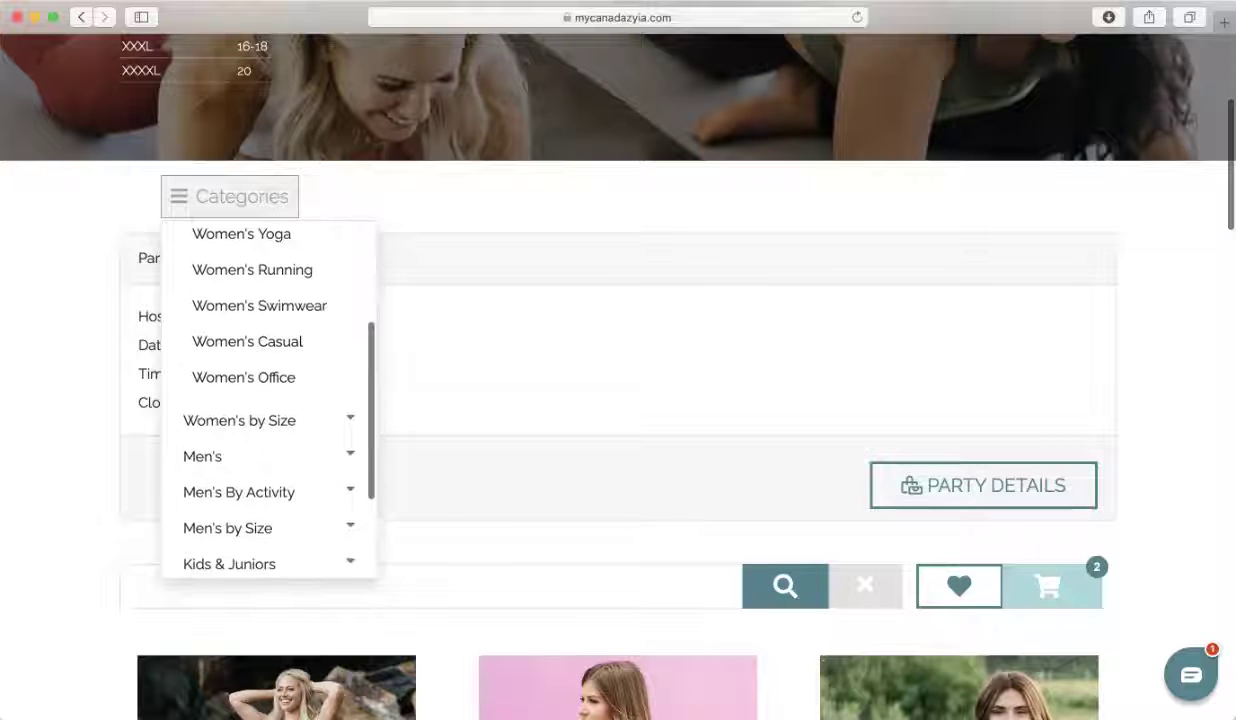
click(239, 420)
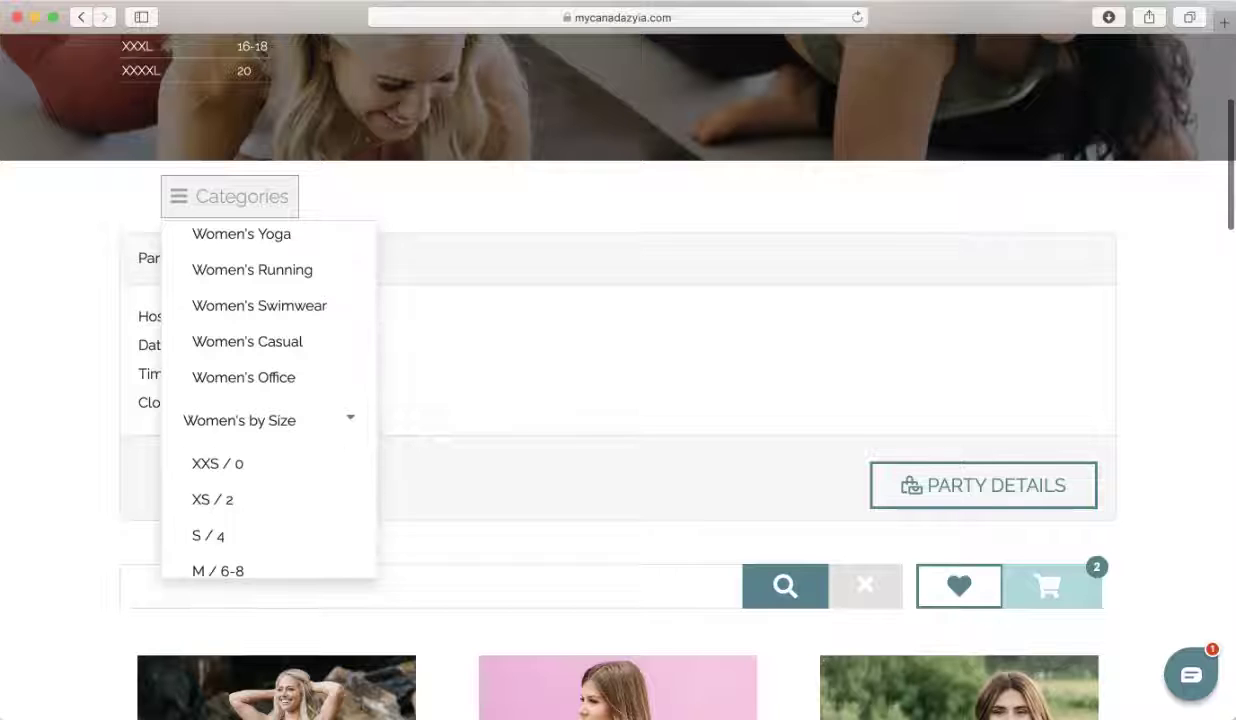
scroll(270, 400, down, 5)
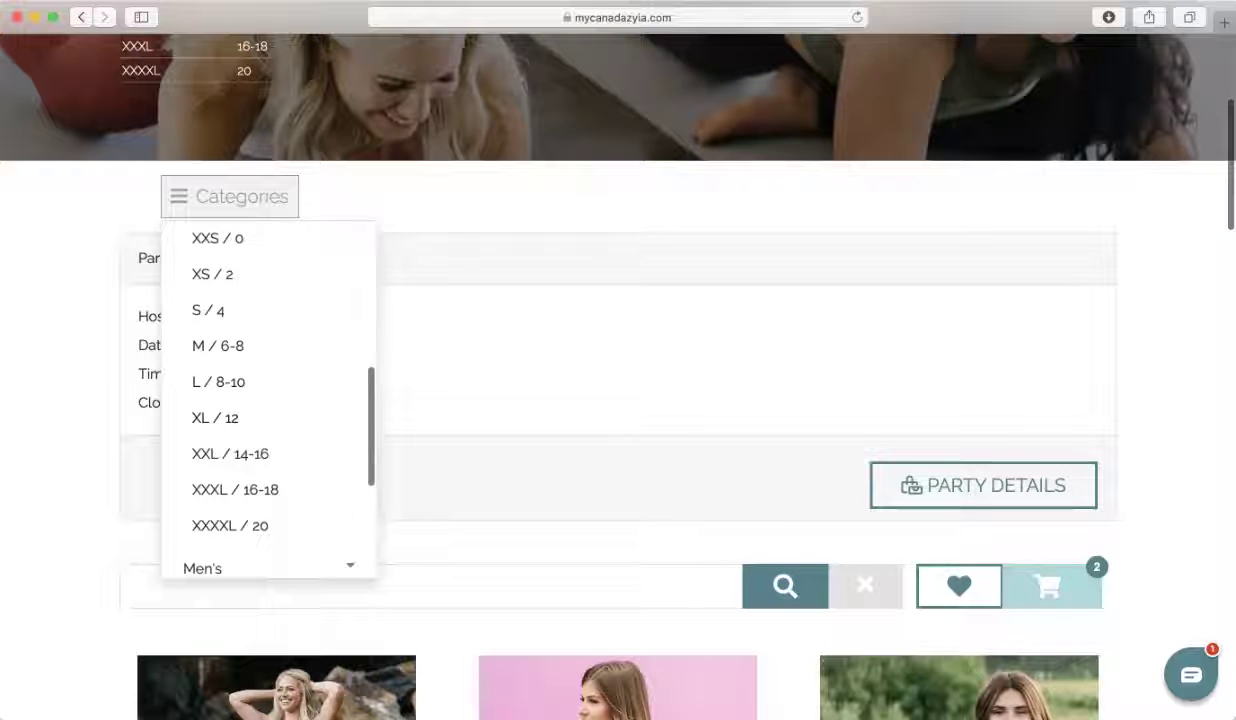
Step: Filter the party's products to women's size L / 8-10 and browse the resulting grid
click(218, 380)
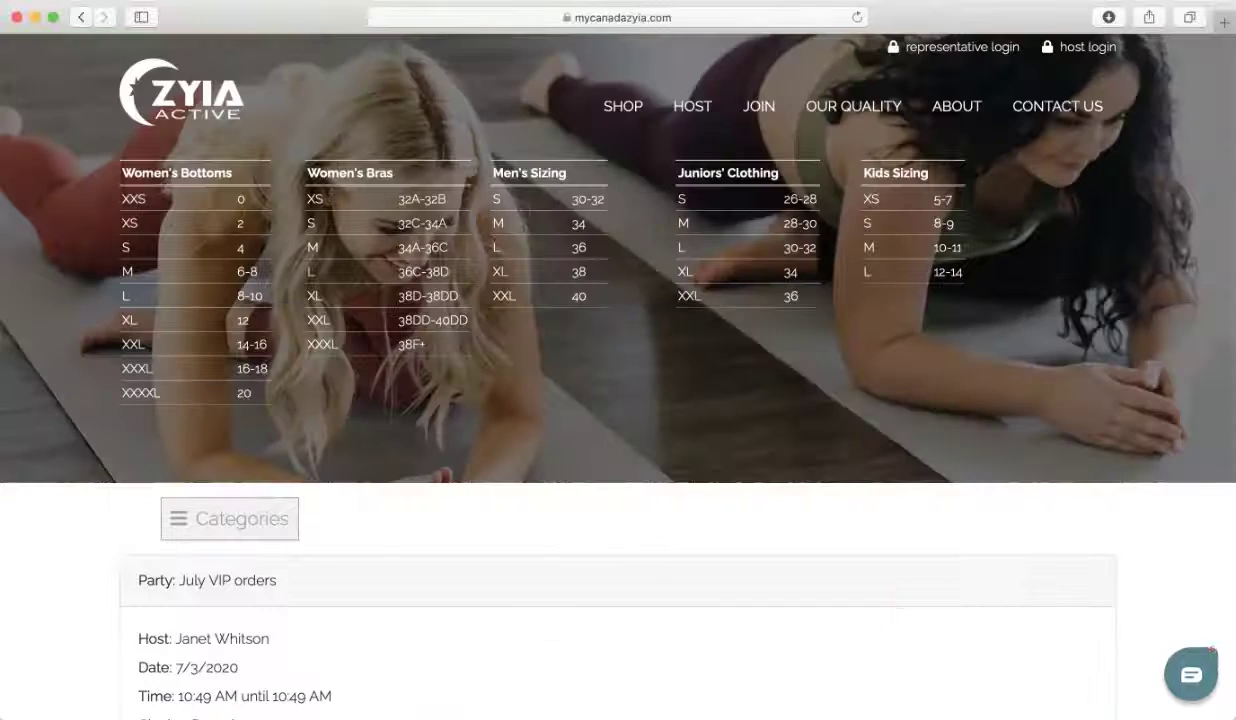
scroll(618, 360, down, 15)
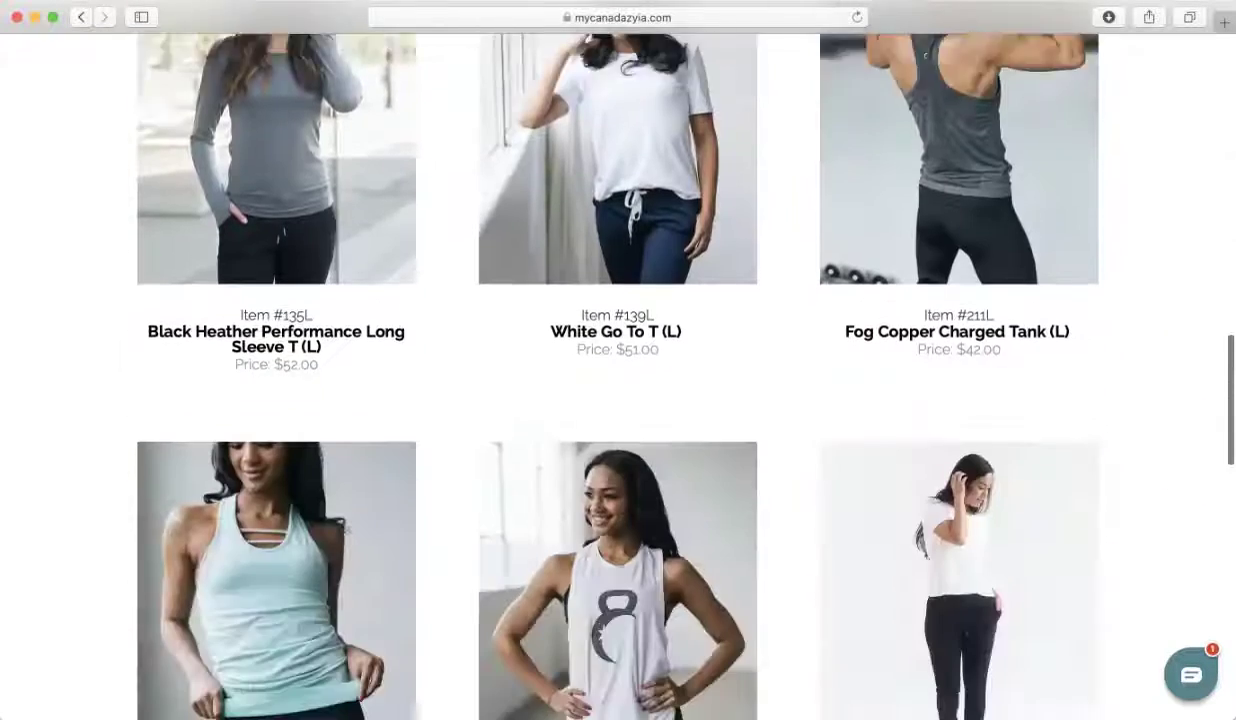
scroll(618, 360, down, 6)
scroll(618, 360, up, 5)
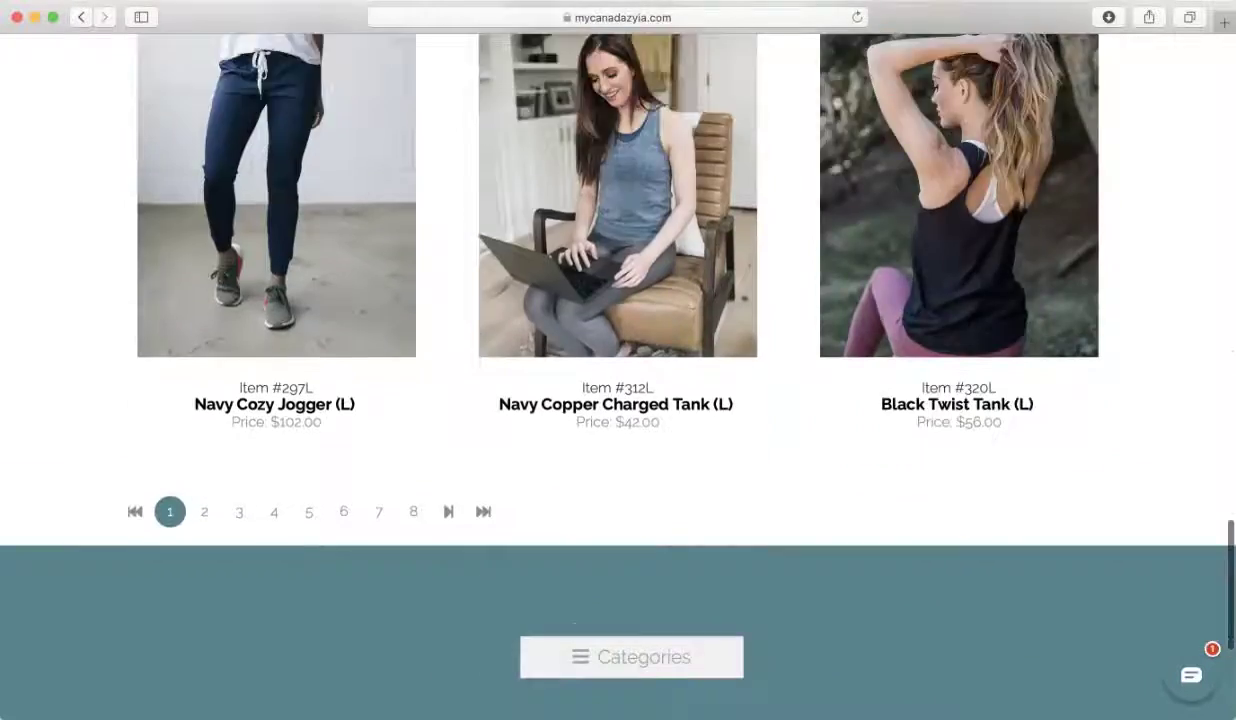
scroll(618, 360, up, 8)
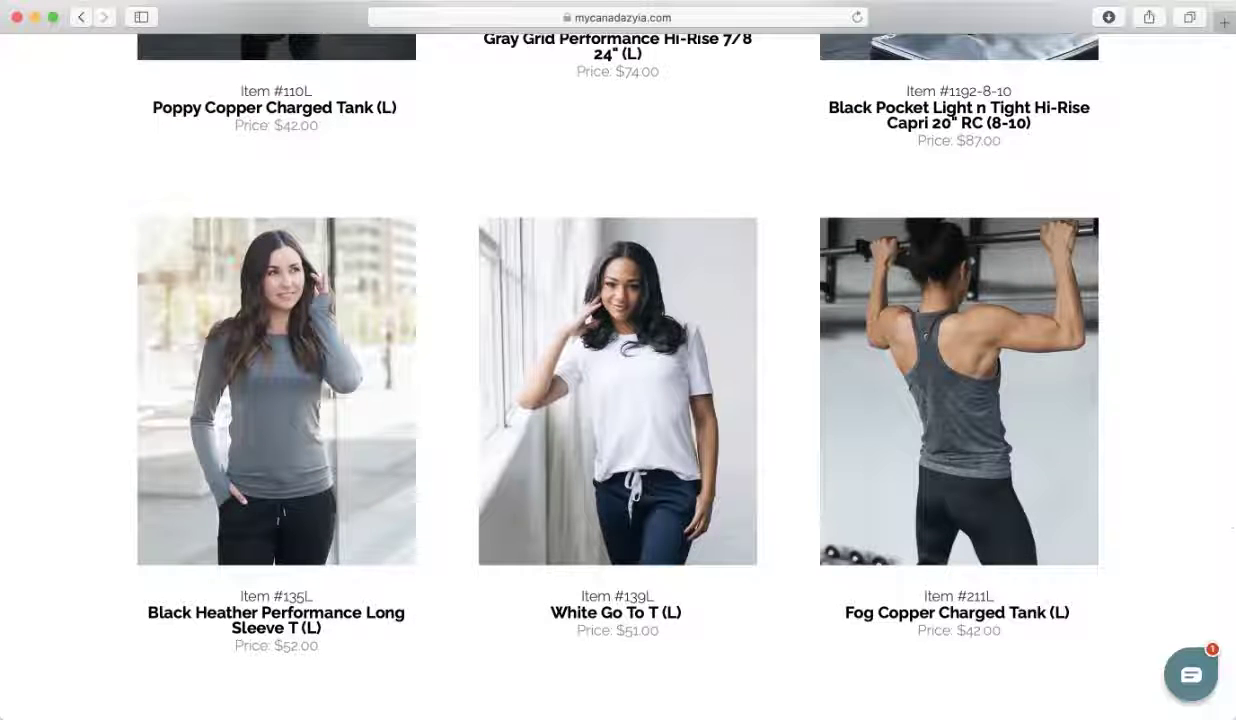
scroll(618, 360, up, 5)
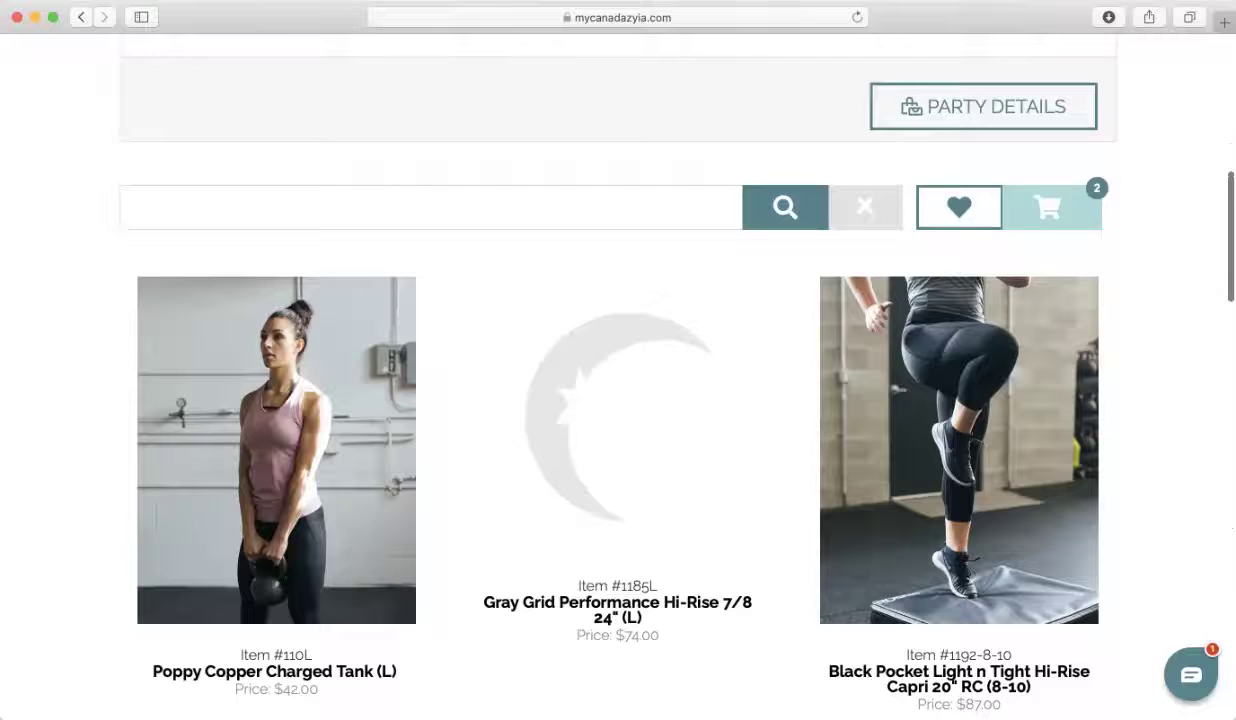
scroll(618, 360, down, 3)
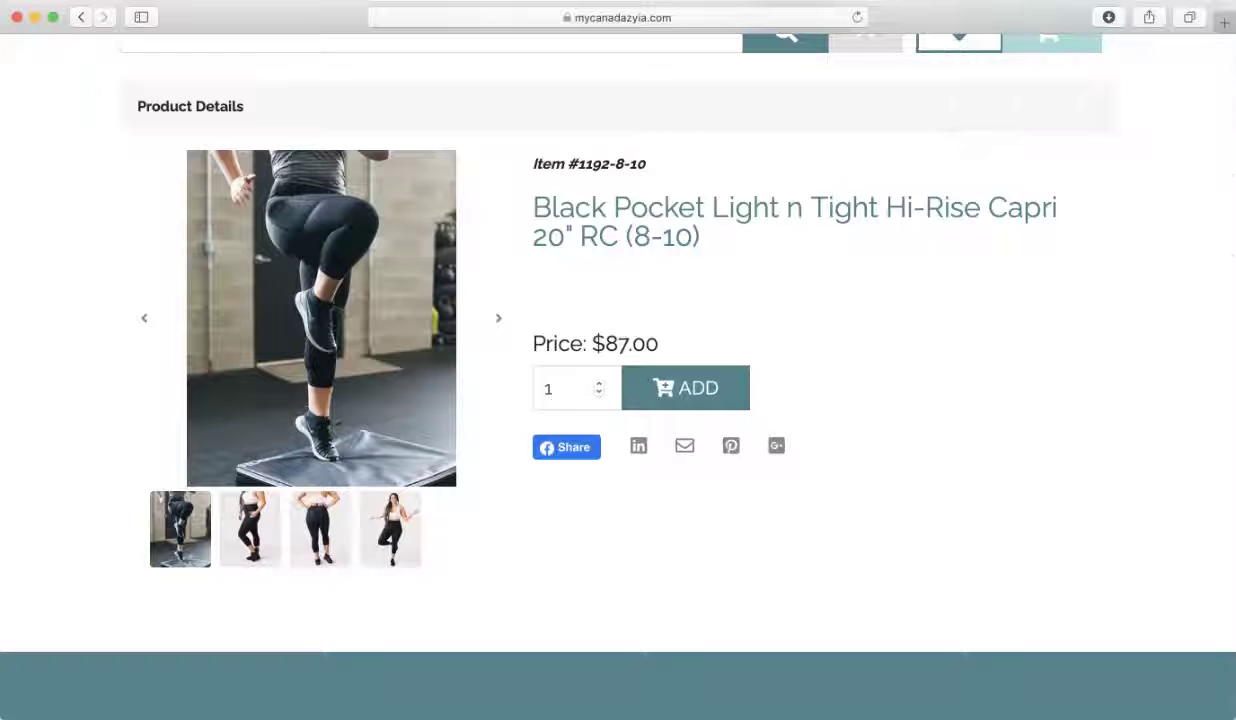
Step: Scroll through the size L / 8-10 product listing around the Black Pocket capri
scroll(618, 360, up, 5)
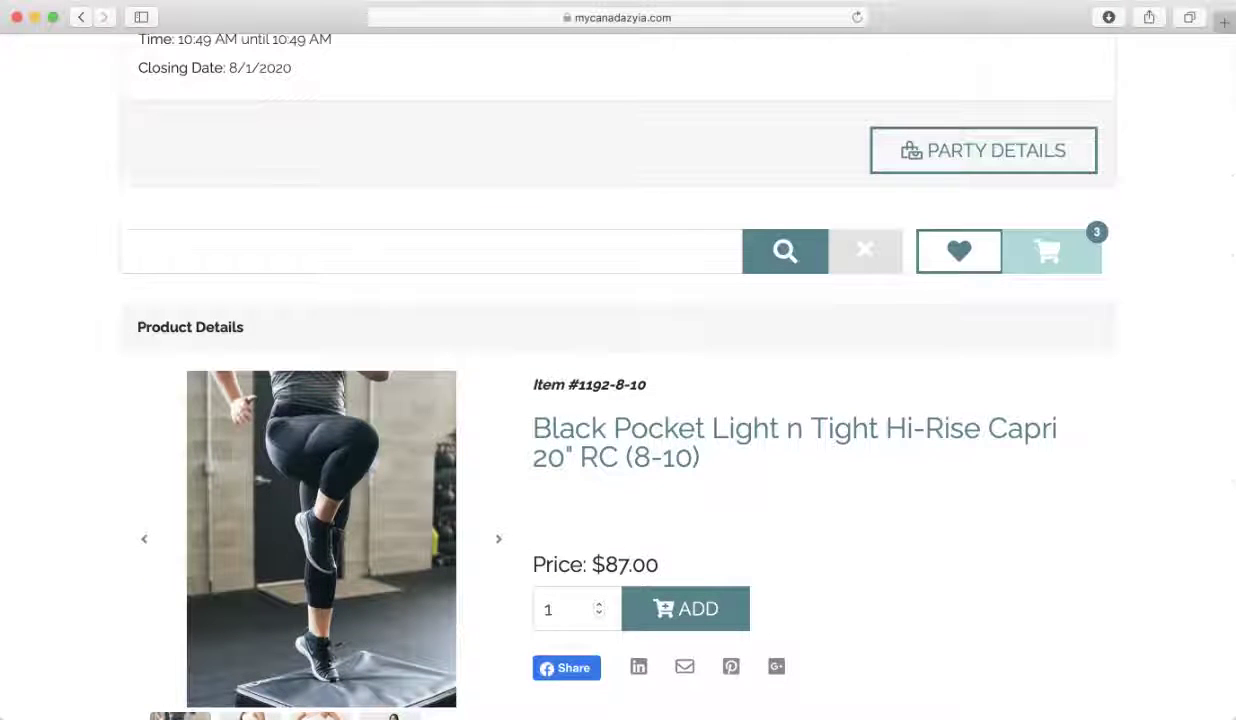
scroll(618, 360, up, 5)
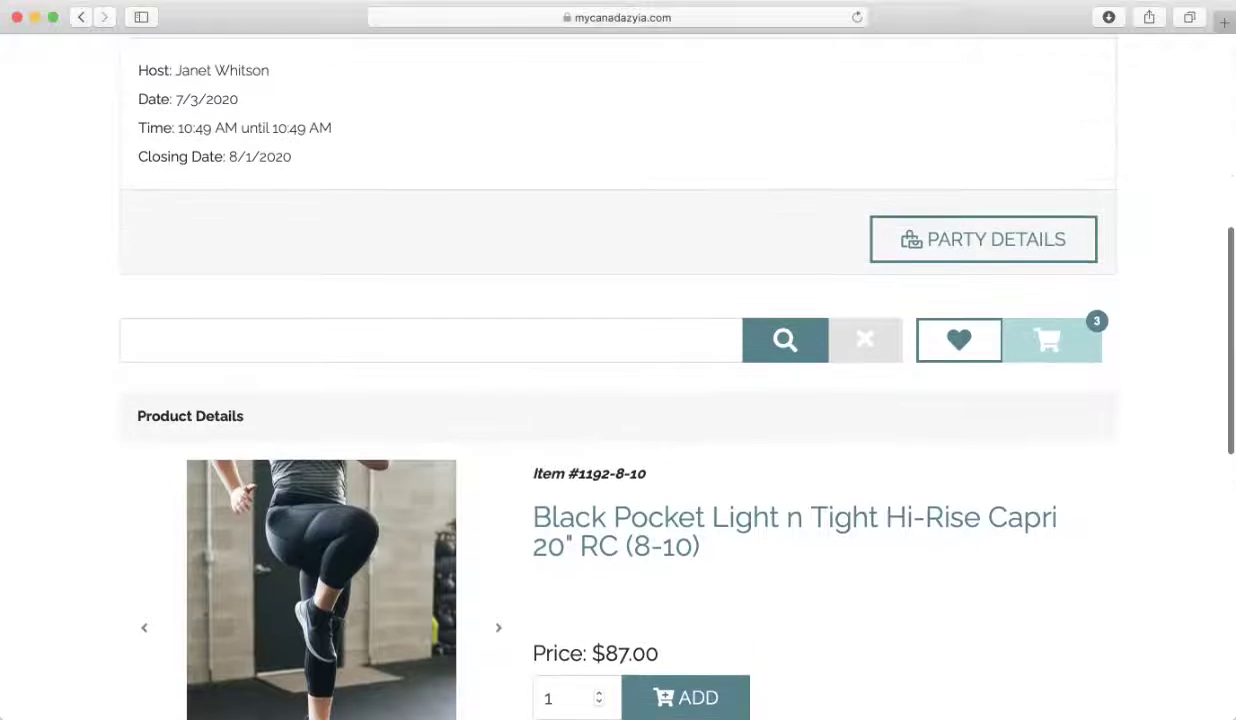
scroll(618, 380, down, 1)
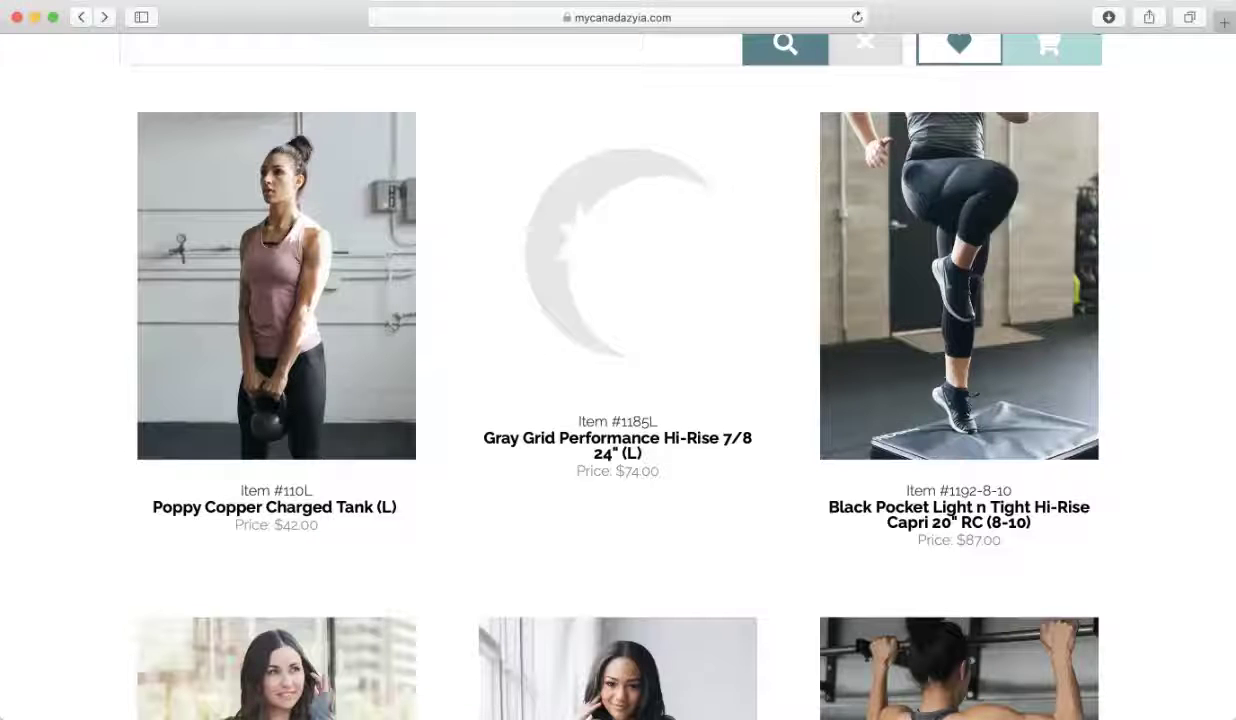
Step: Scroll down the product grid to locate the Navy Copper Charged Tank (L)
scroll(618, 400, up, 1)
scroll(618, 400, down, 5)
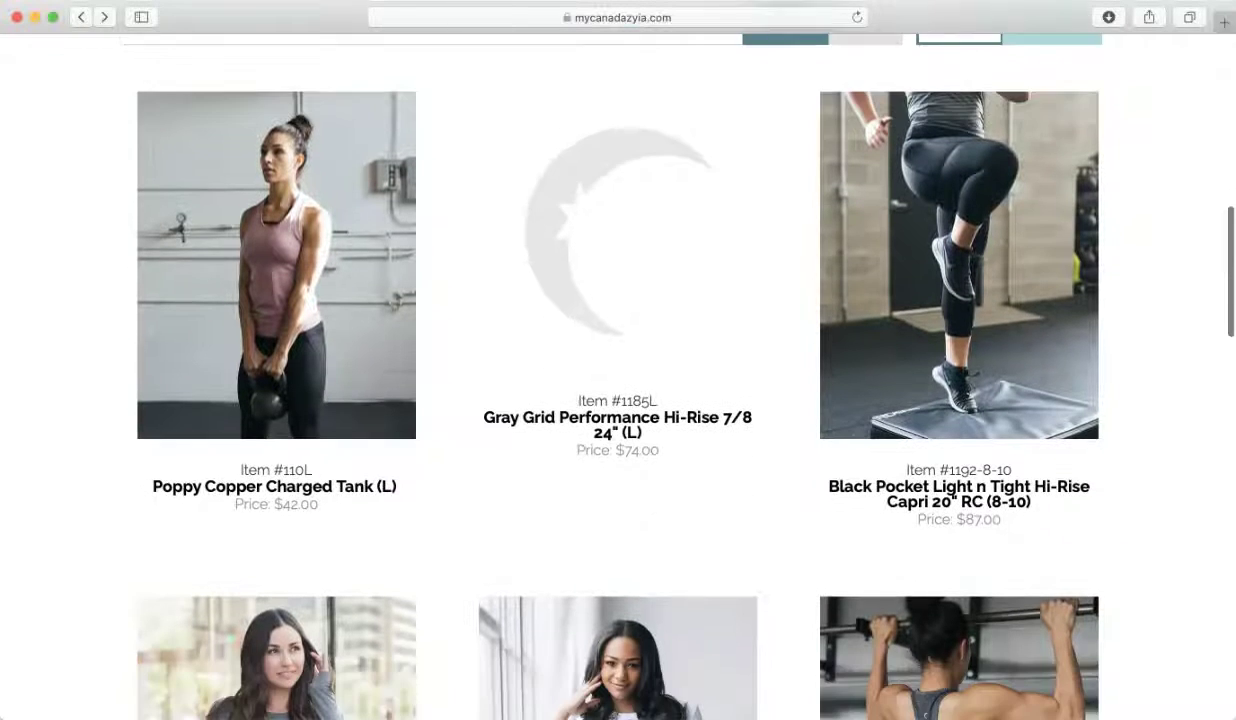
scroll(618, 400, down, 10)
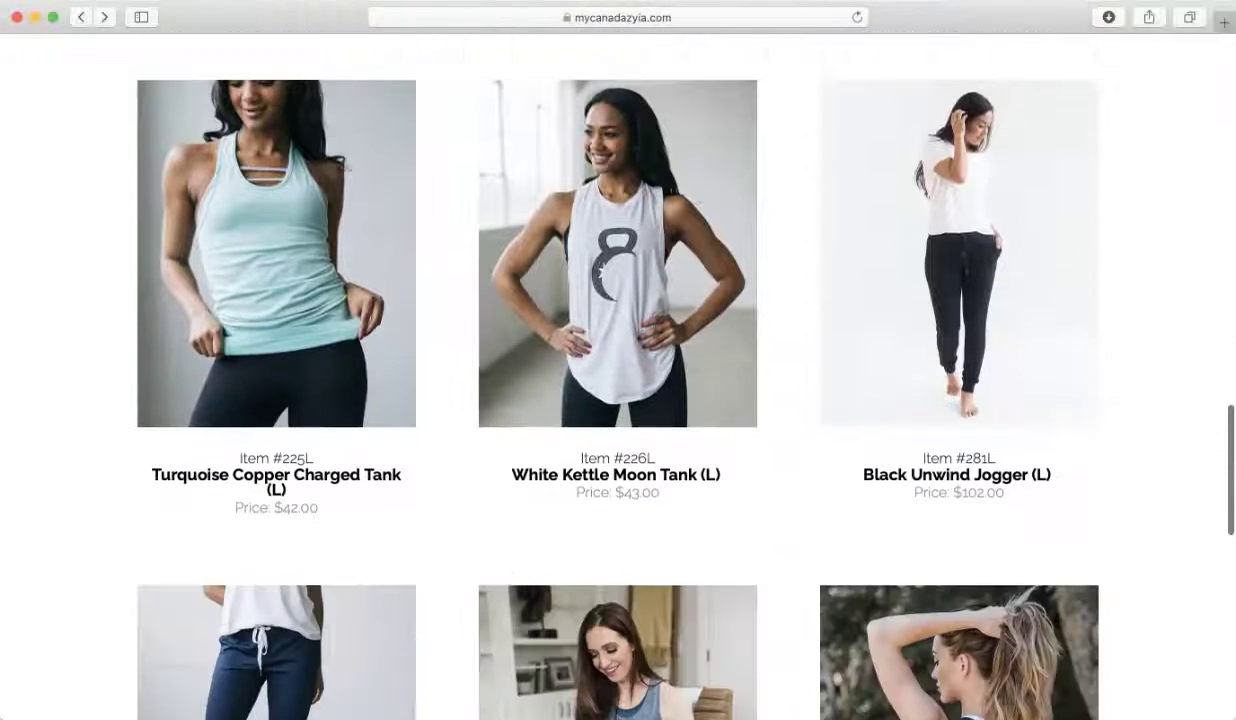
scroll(618, 400, down, 5)
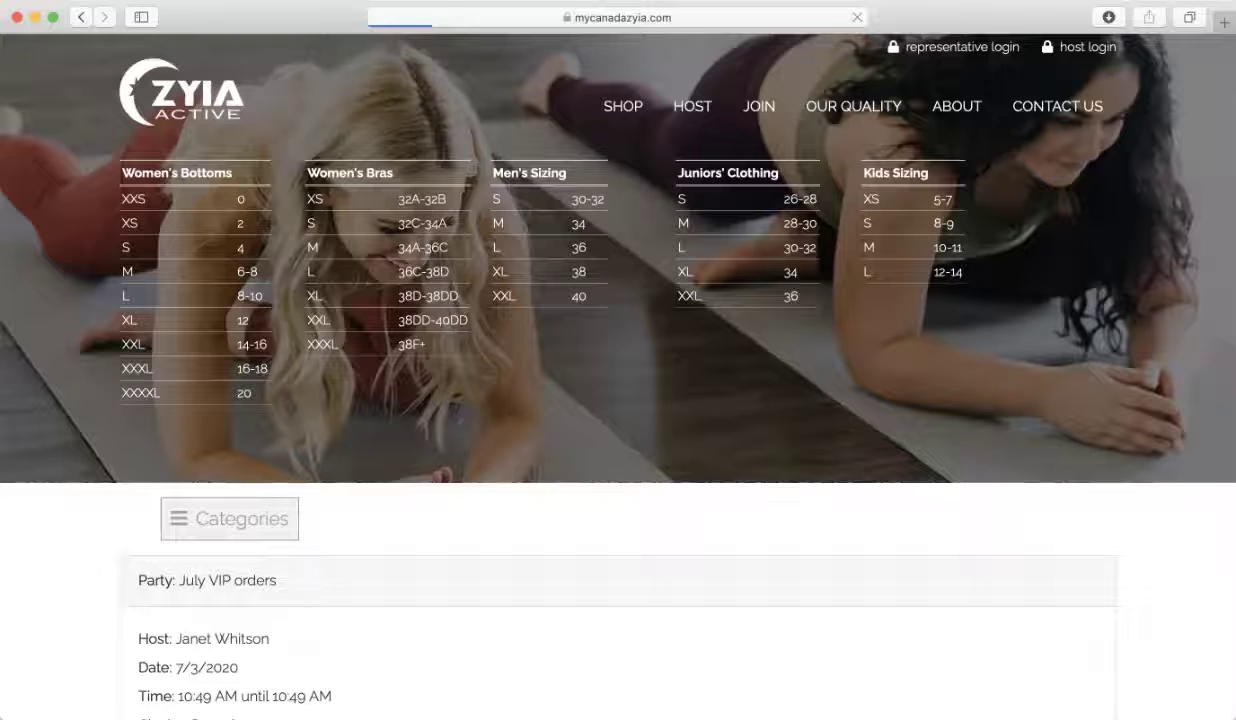
scroll(618, 400, down, 6)
scroll(618, 400, down, 3)
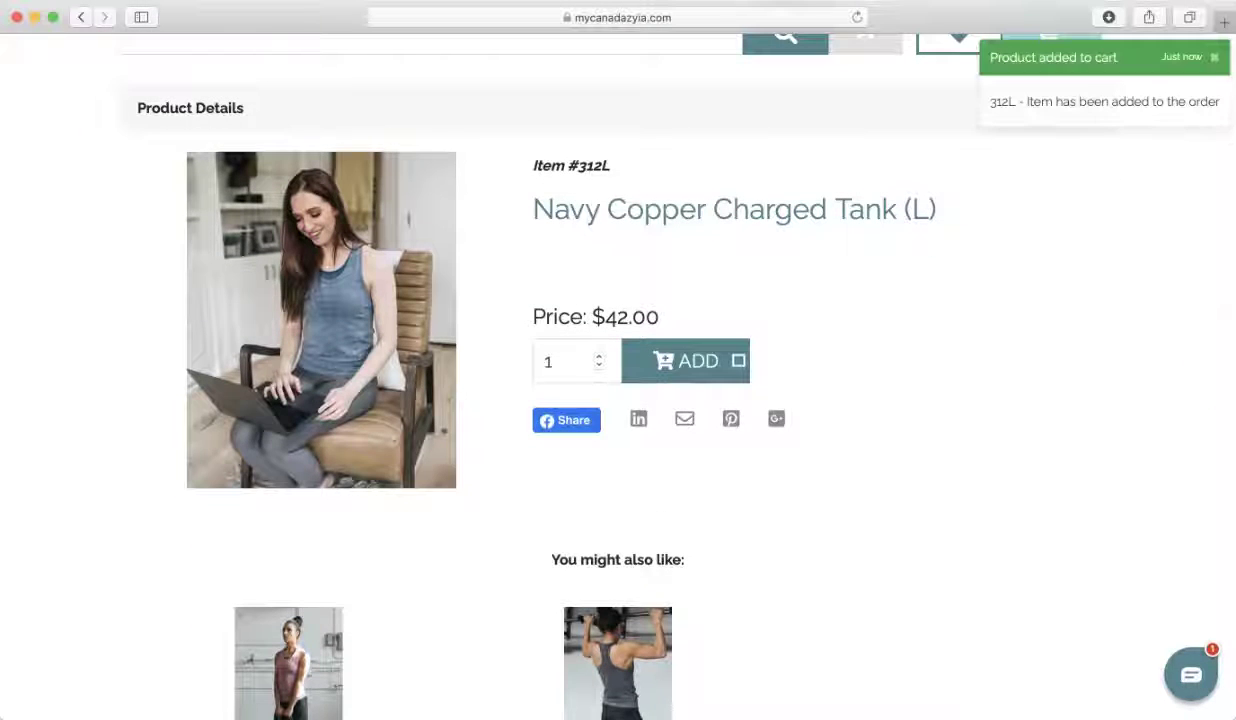
scroll(618, 400, up, 6)
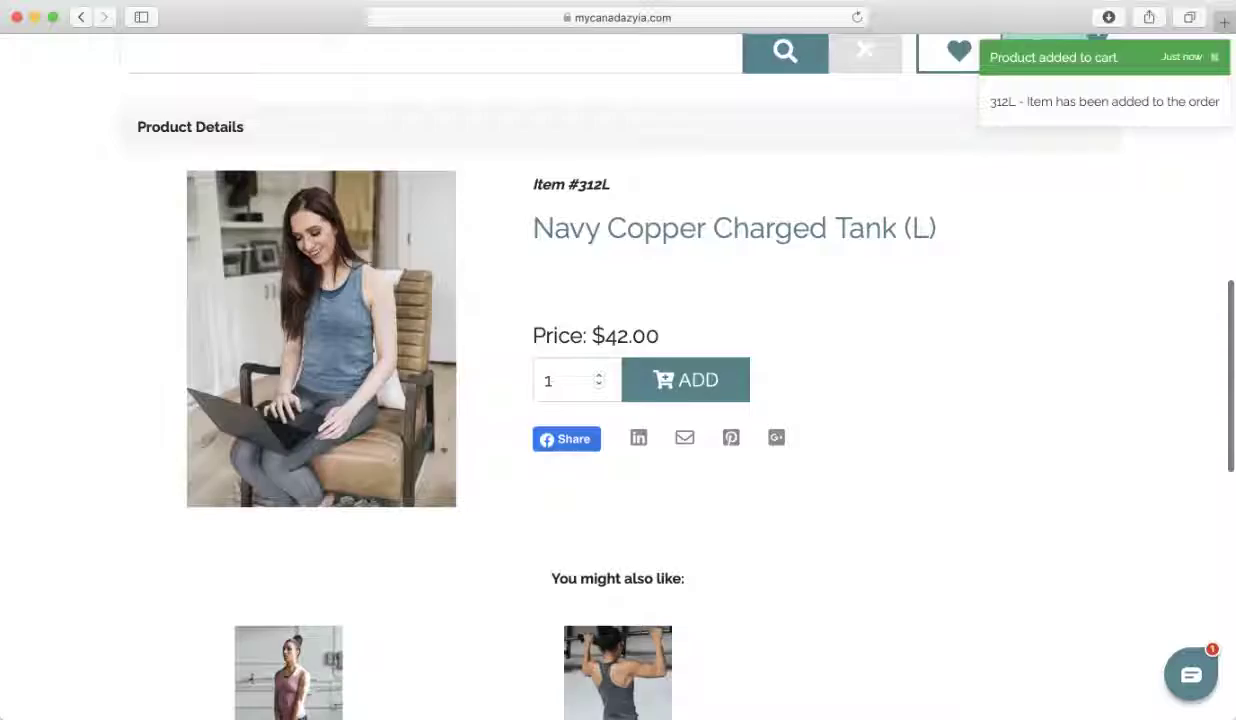
scroll(618, 400, down, 2)
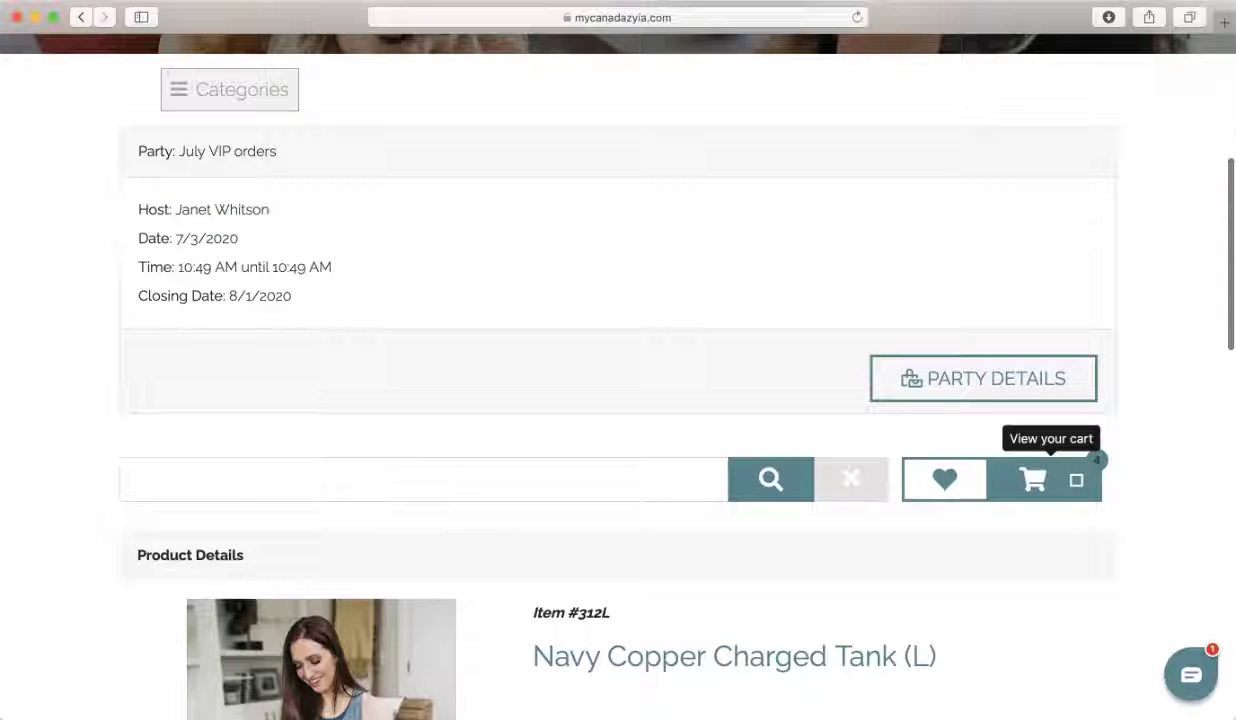
Step: Open the shopping cart and review the four party-order items and their prices
click(1040, 480)
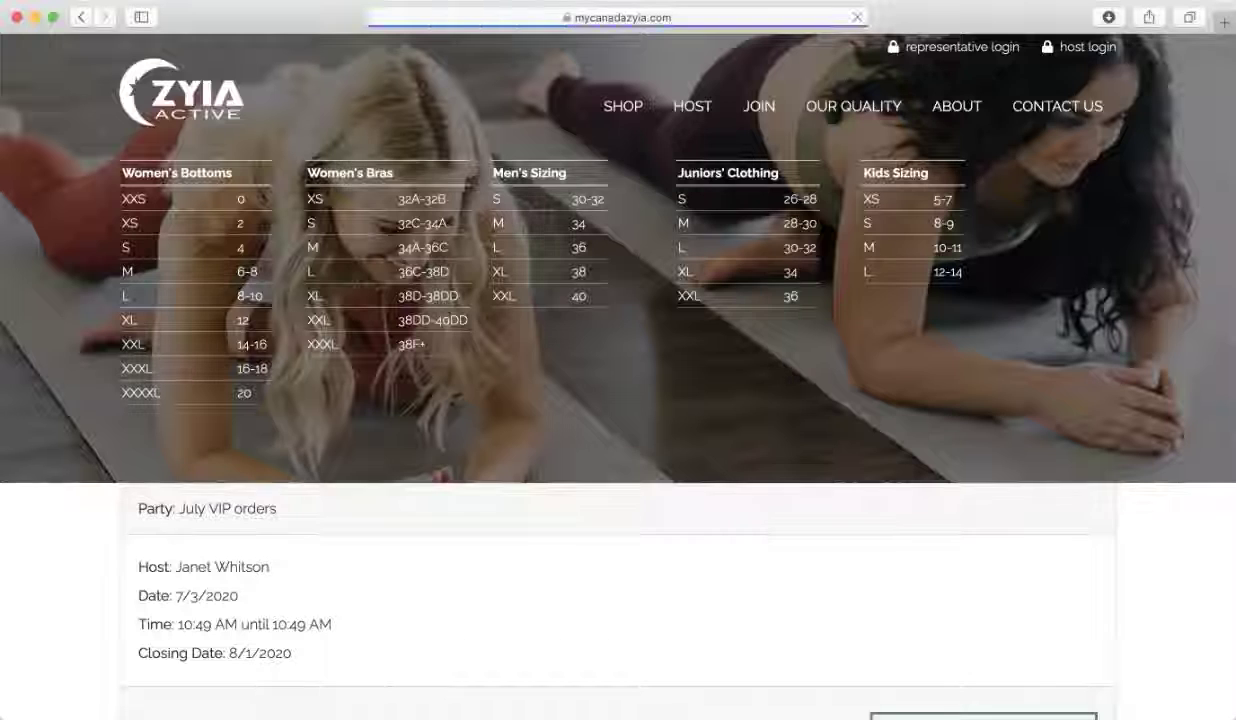
scroll(618, 400, down, 10)
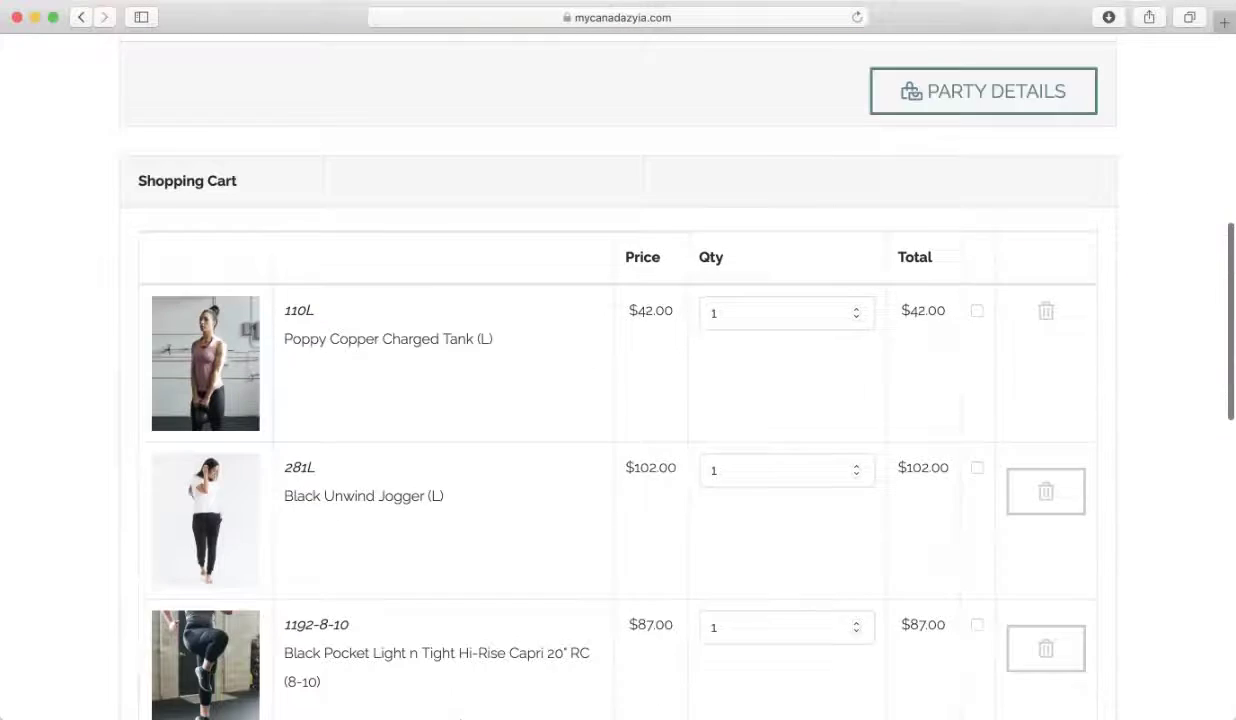
scroll(618, 400, down, 5)
scroll(618, 400, up, 2)
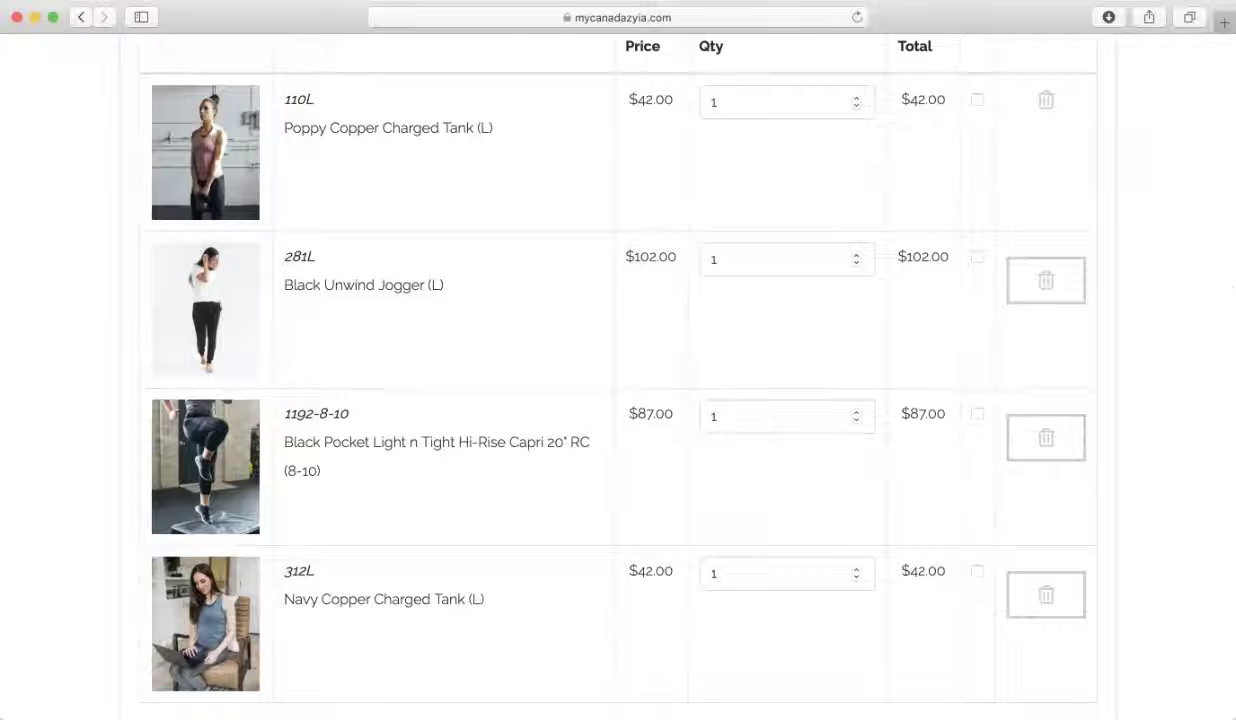
scroll(618, 380, up, 3)
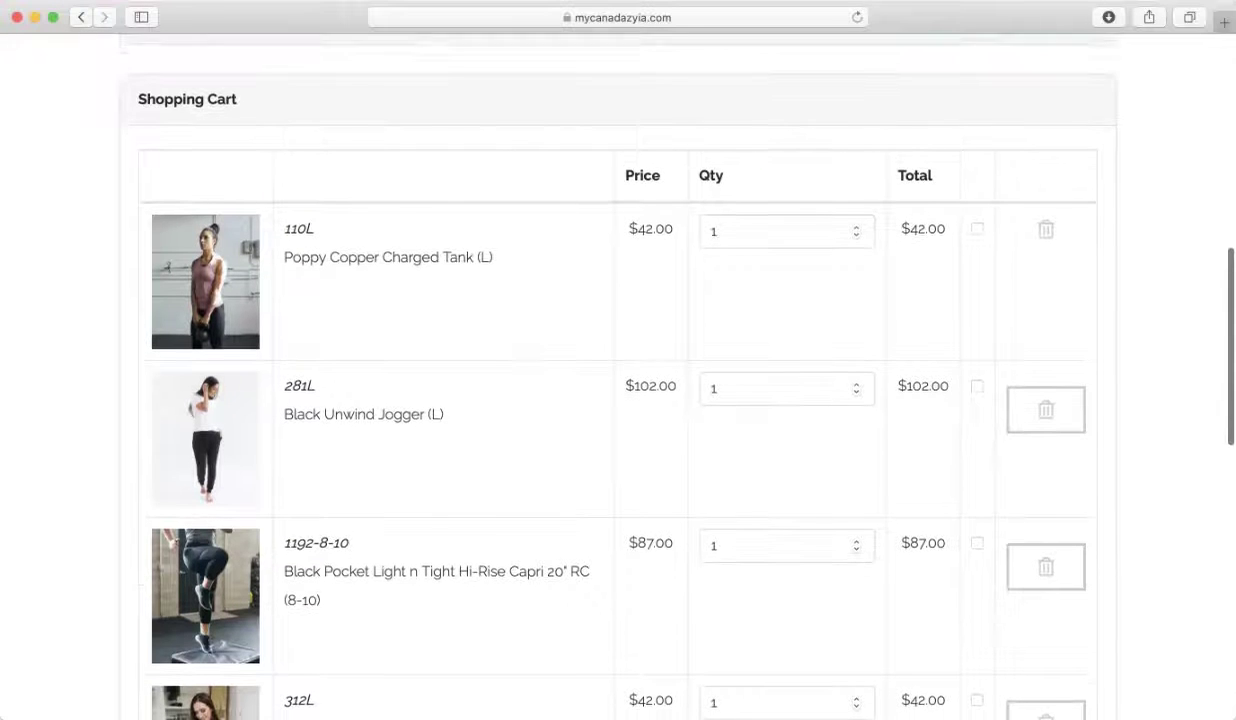
scroll(618, 380, down, 3)
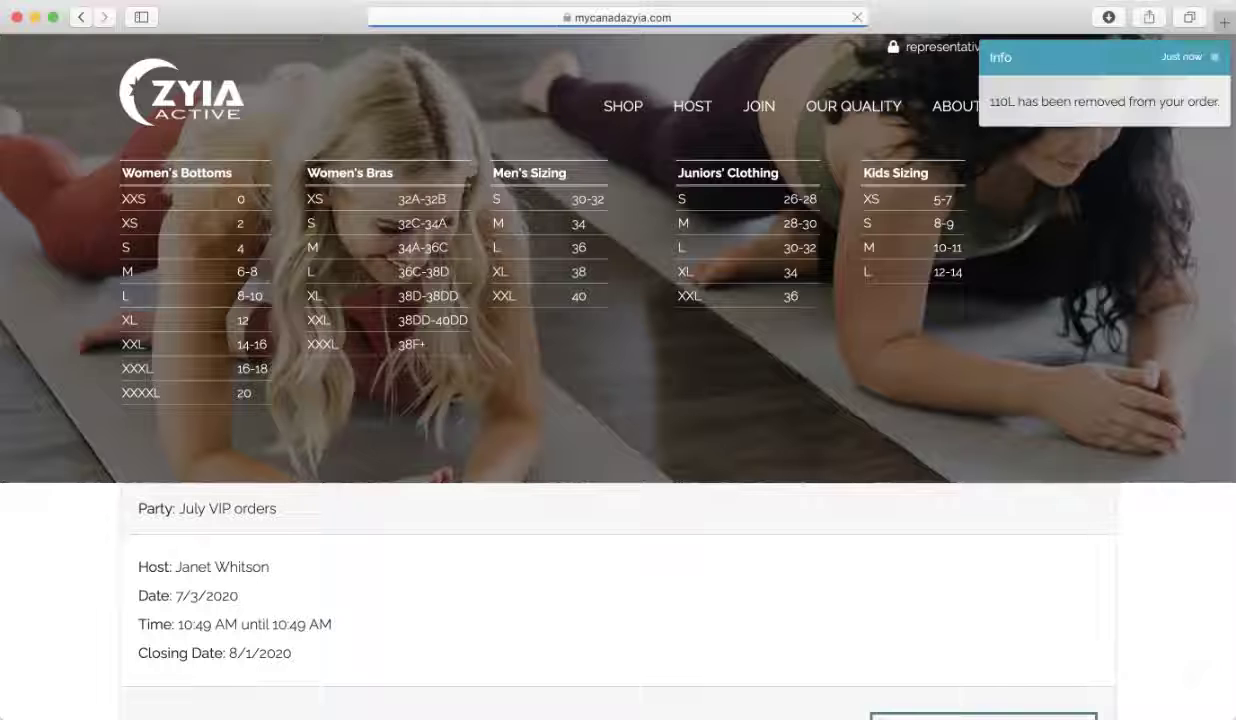
Step: Remove the Black Unwind Jogger and Navy Copper Charged Tank from the cart
scroll(618, 400, down, 5)
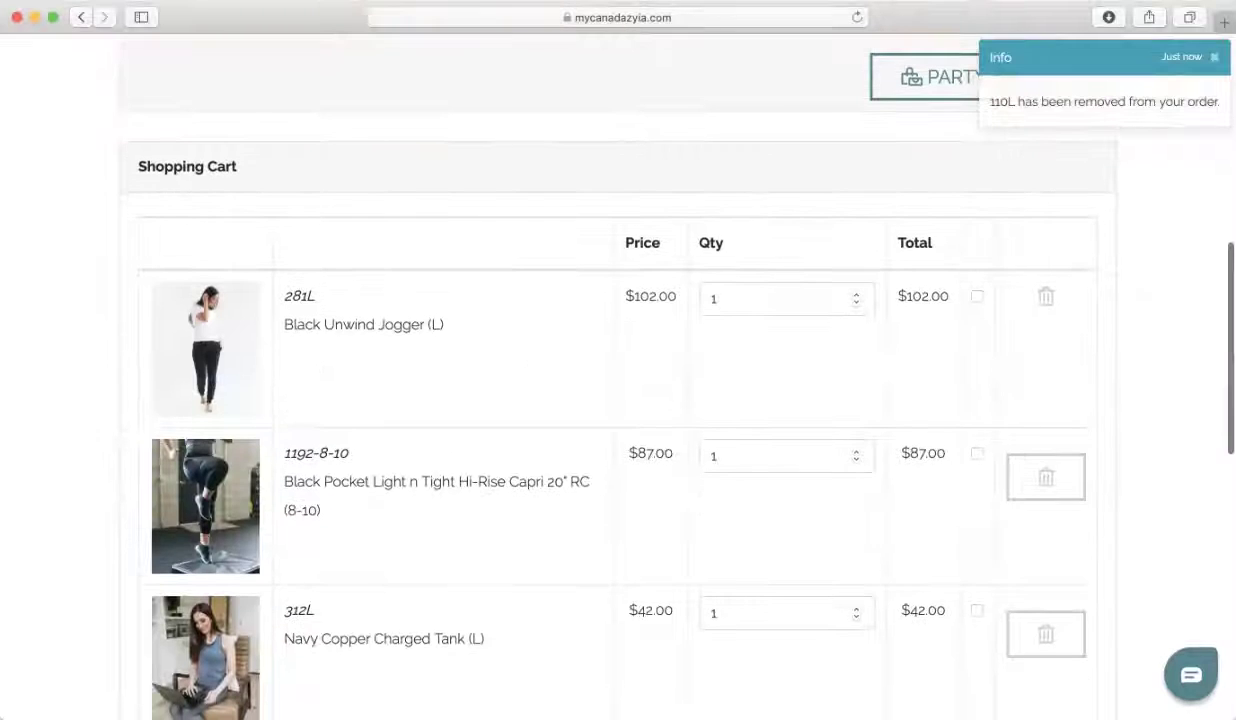
scroll(618, 400, down, 2)
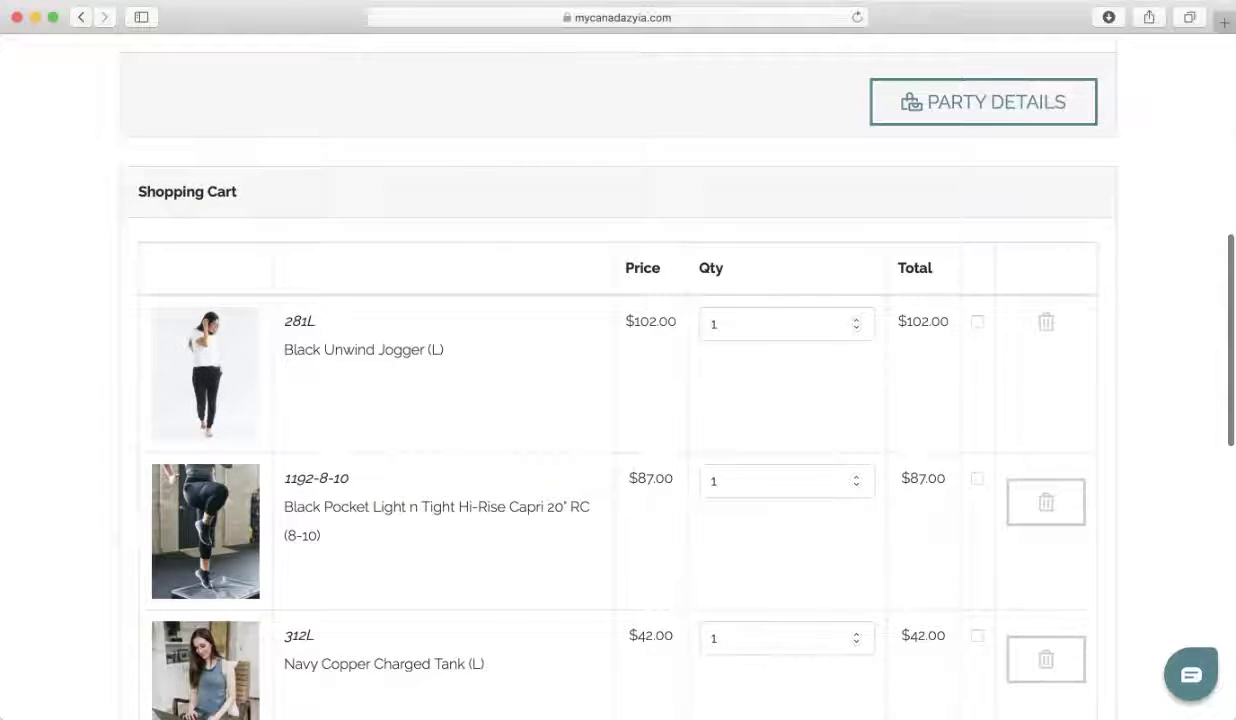
click(977, 321)
scroll(617, 430, down, 2)
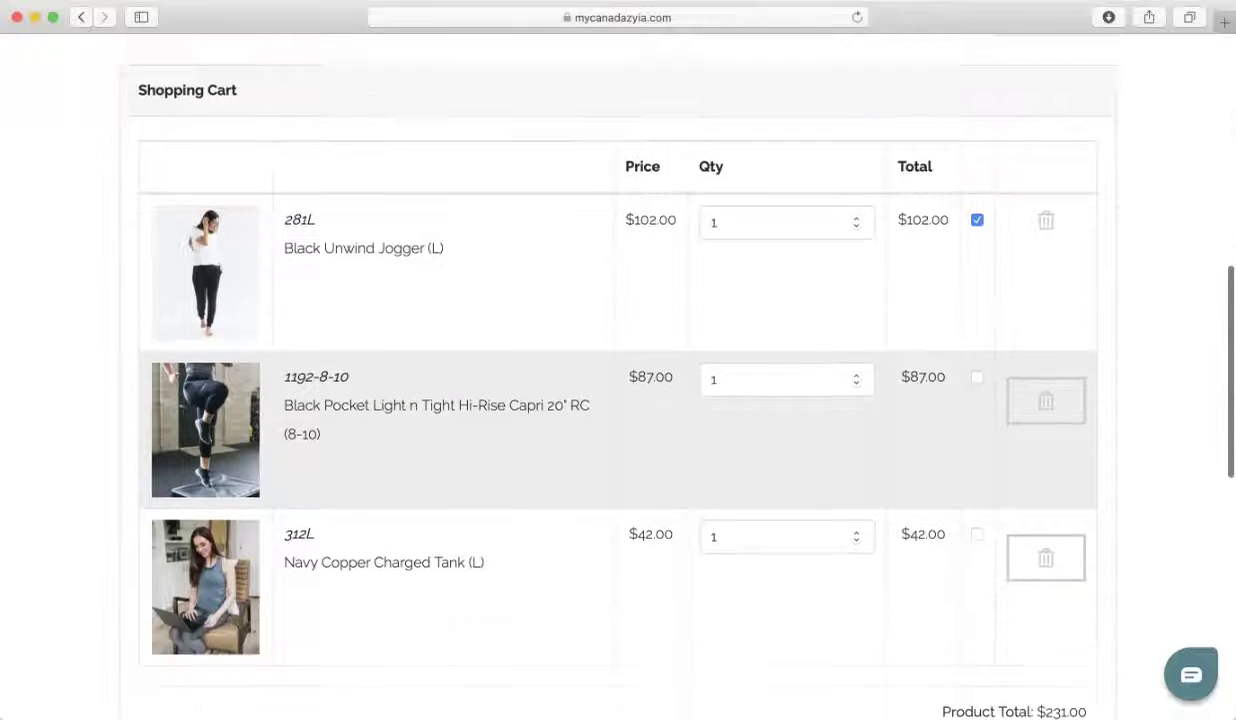
scroll(617, 400, down, 1)
click(977, 486)
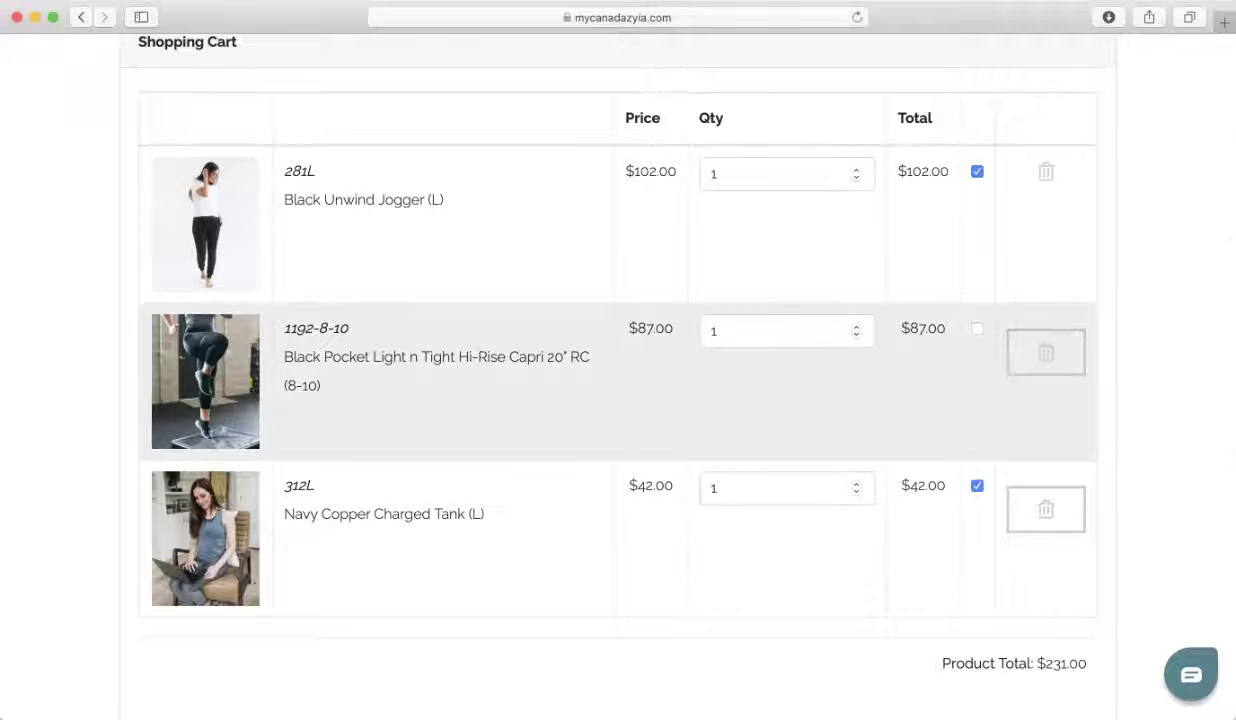
scroll(617, 400, down, 7)
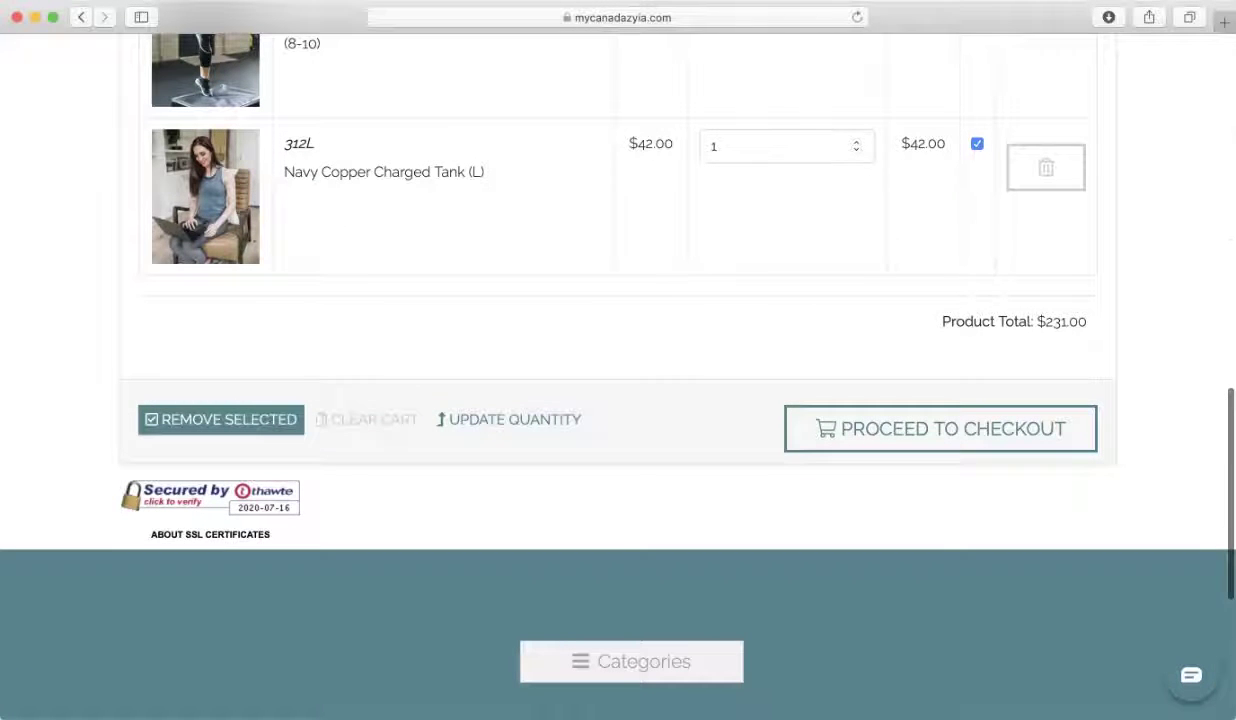
click(221, 419)
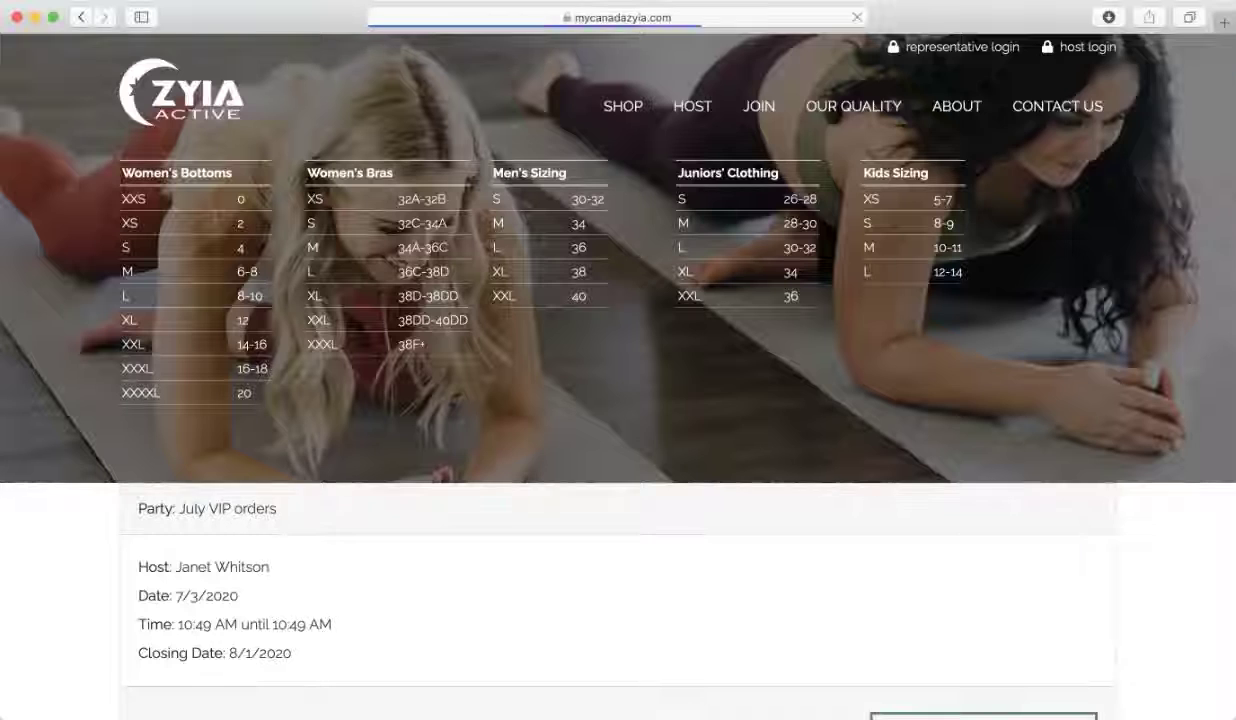
Step: Clear all remaining items from the cart, confirming with Yes
scroll(500, 400, down, 10)
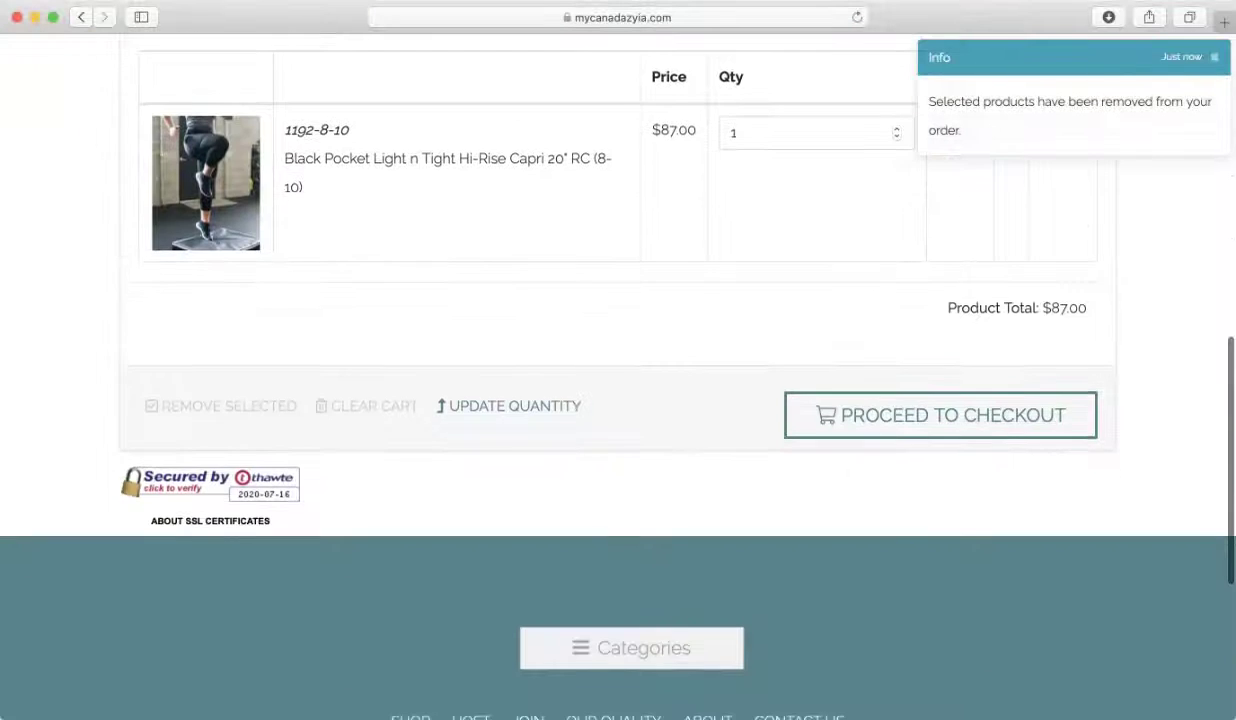
click(365, 406)
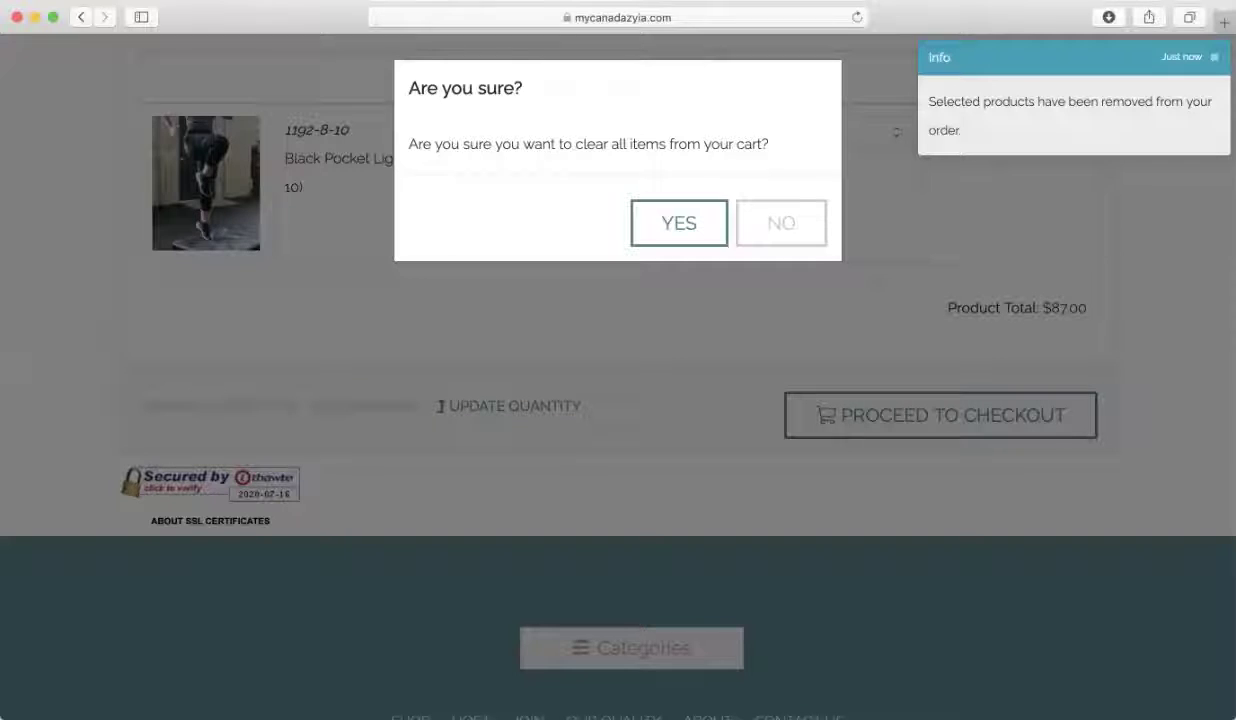
click(701, 222)
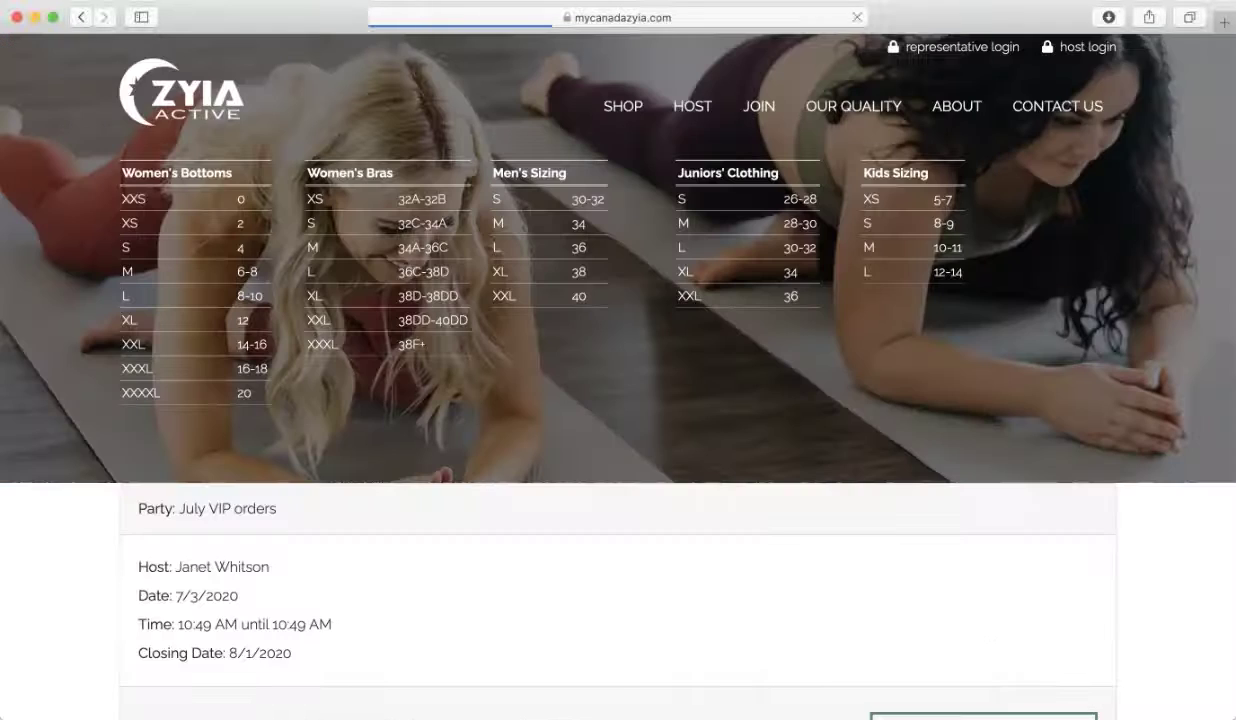
scroll(600, 360, down, 6)
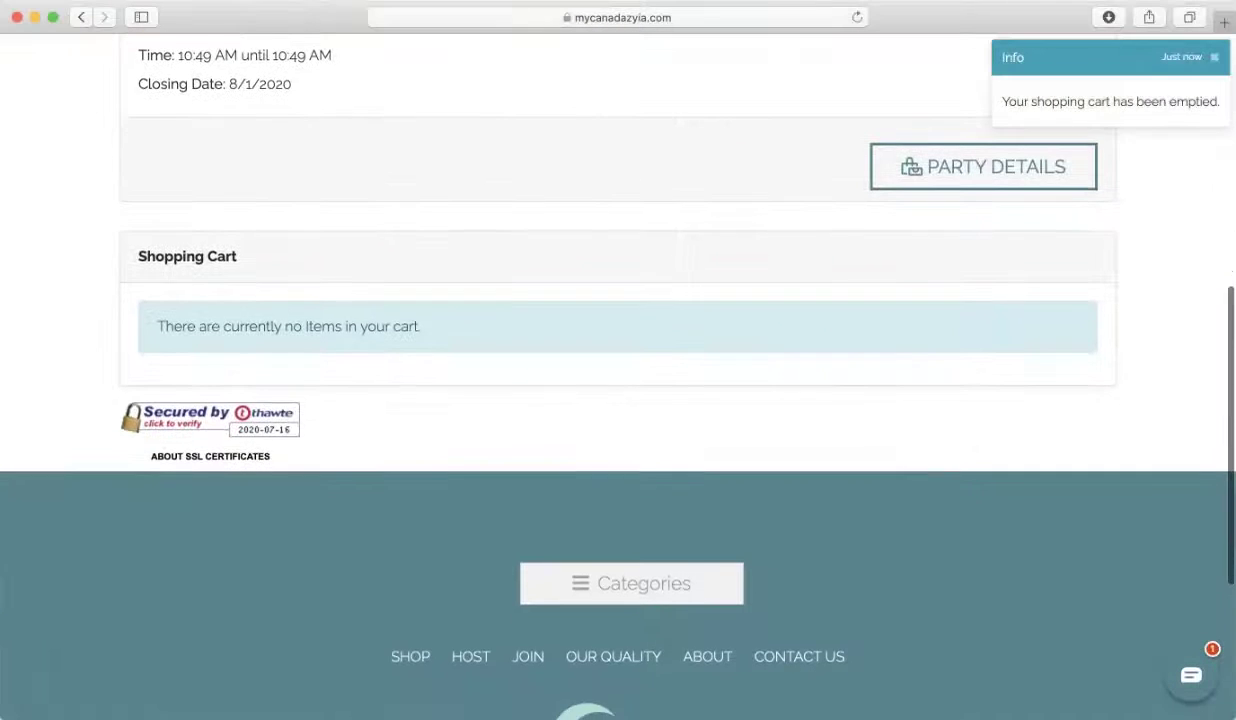
scroll(600, 360, up, 5)
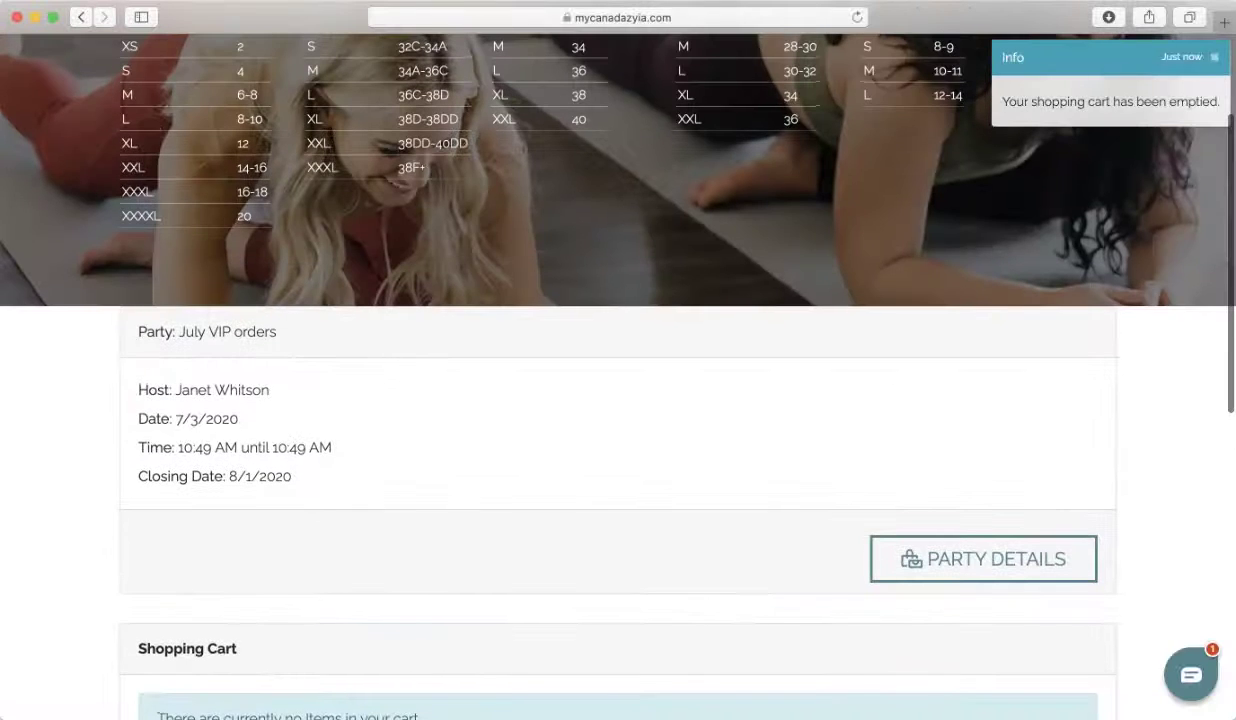
Step: Go back to the Navy Copper Charged Tank (L) page and add one to the order
key(super+bracketleft)
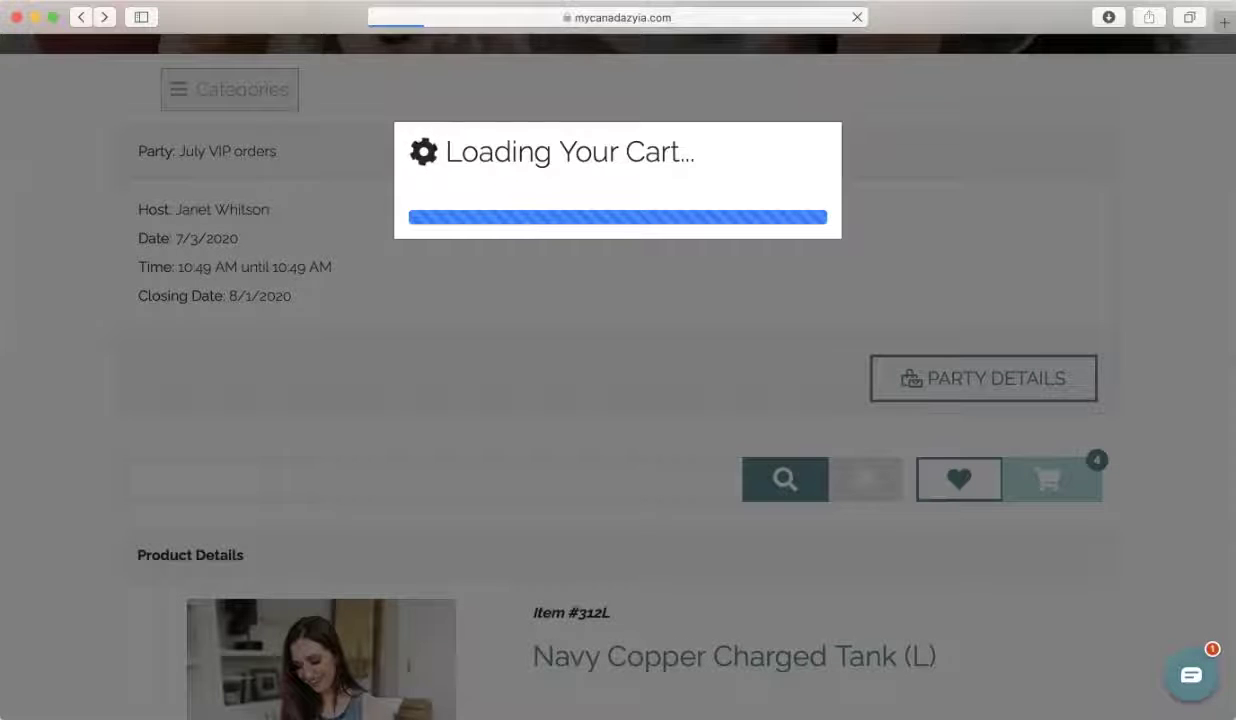
scroll(618, 400, down, 10)
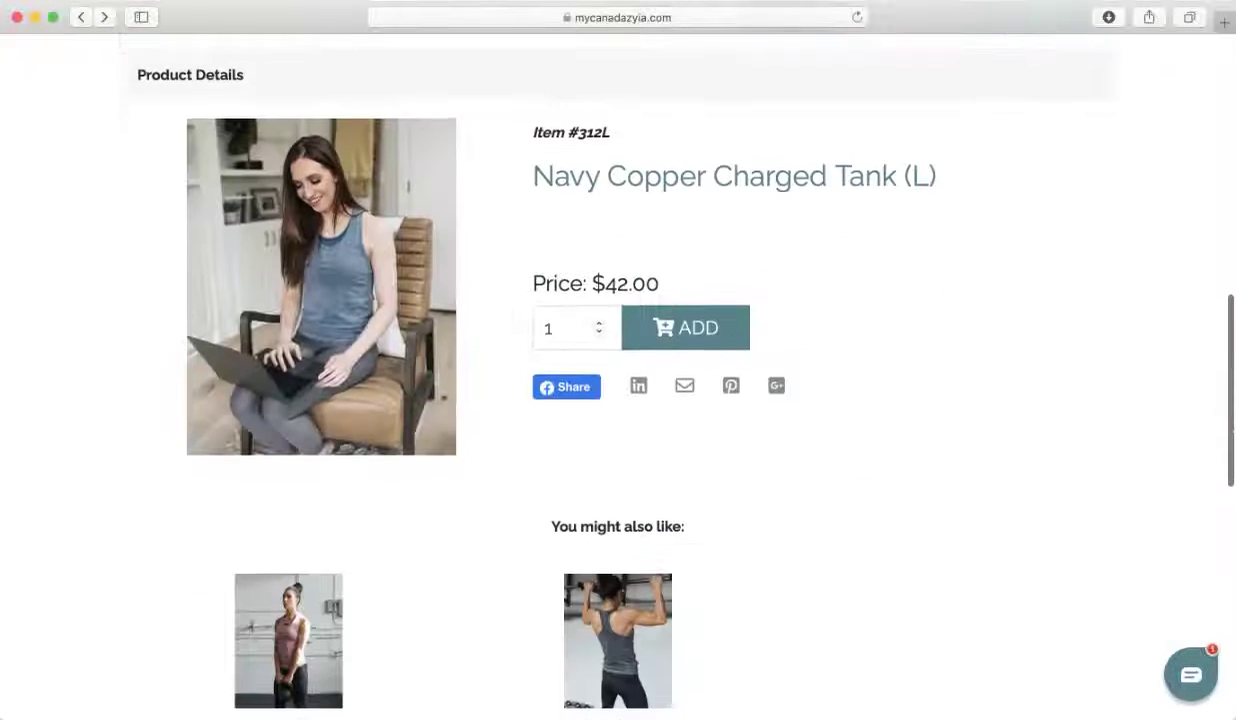
scroll(618, 400, up, 3)
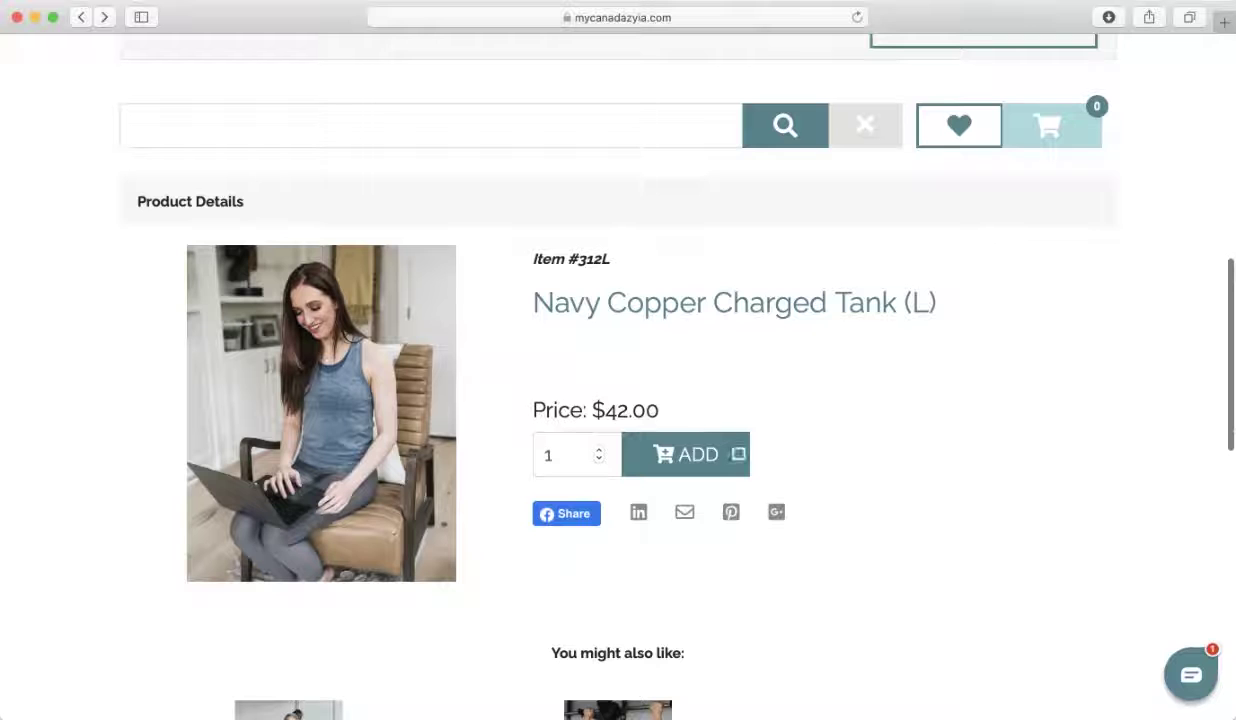
click(705, 440)
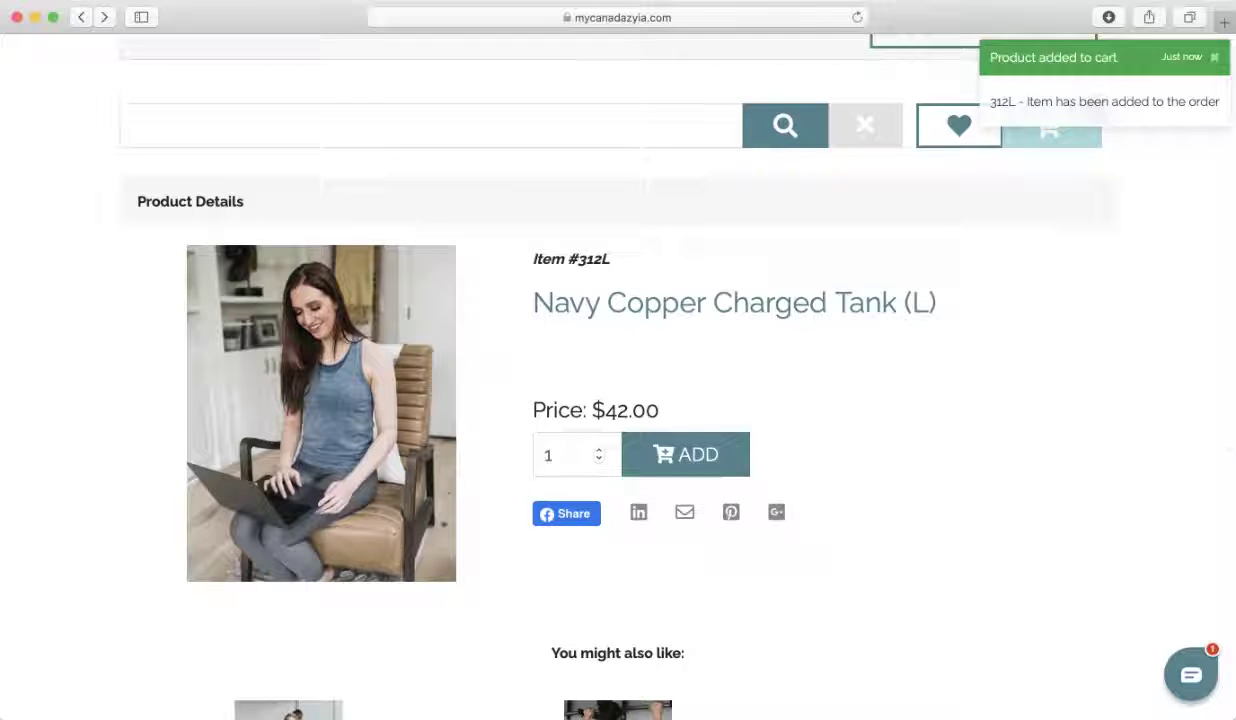
Step: Open the cart showing the $42.00 tank and proceed to checkout
scroll(1035, 218, up, 2)
click(1035, 218)
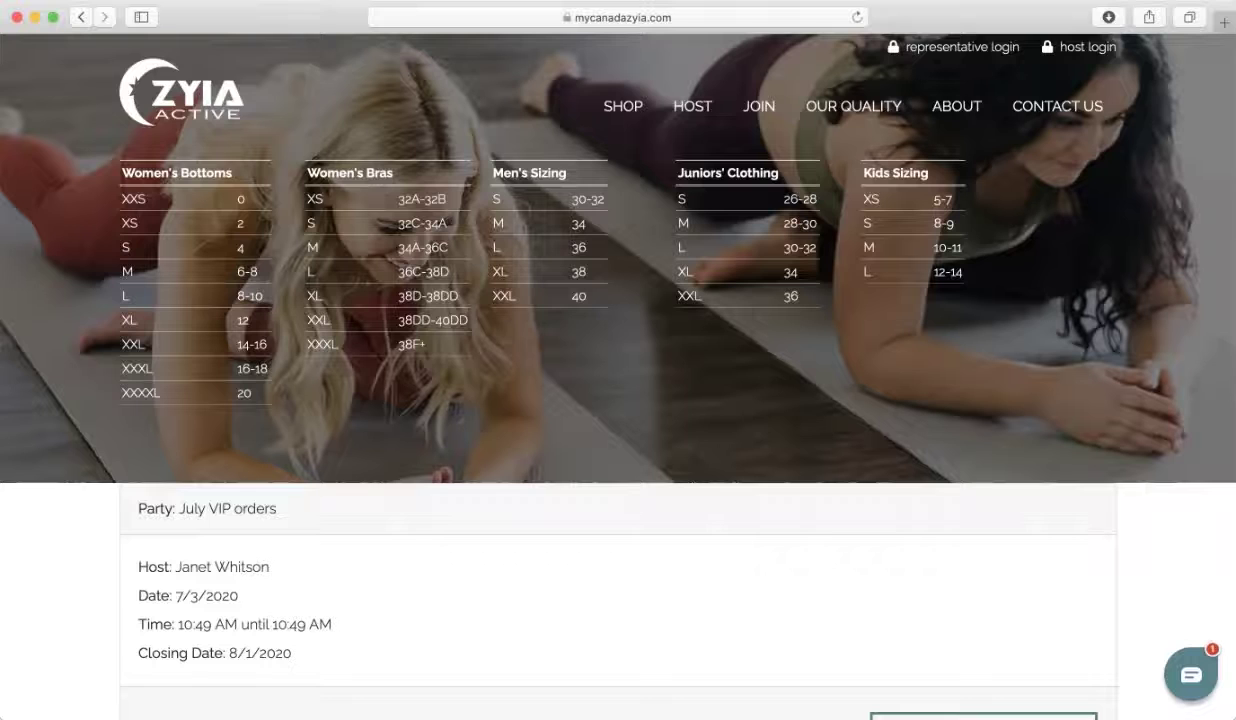
scroll(937, 440, down, 10)
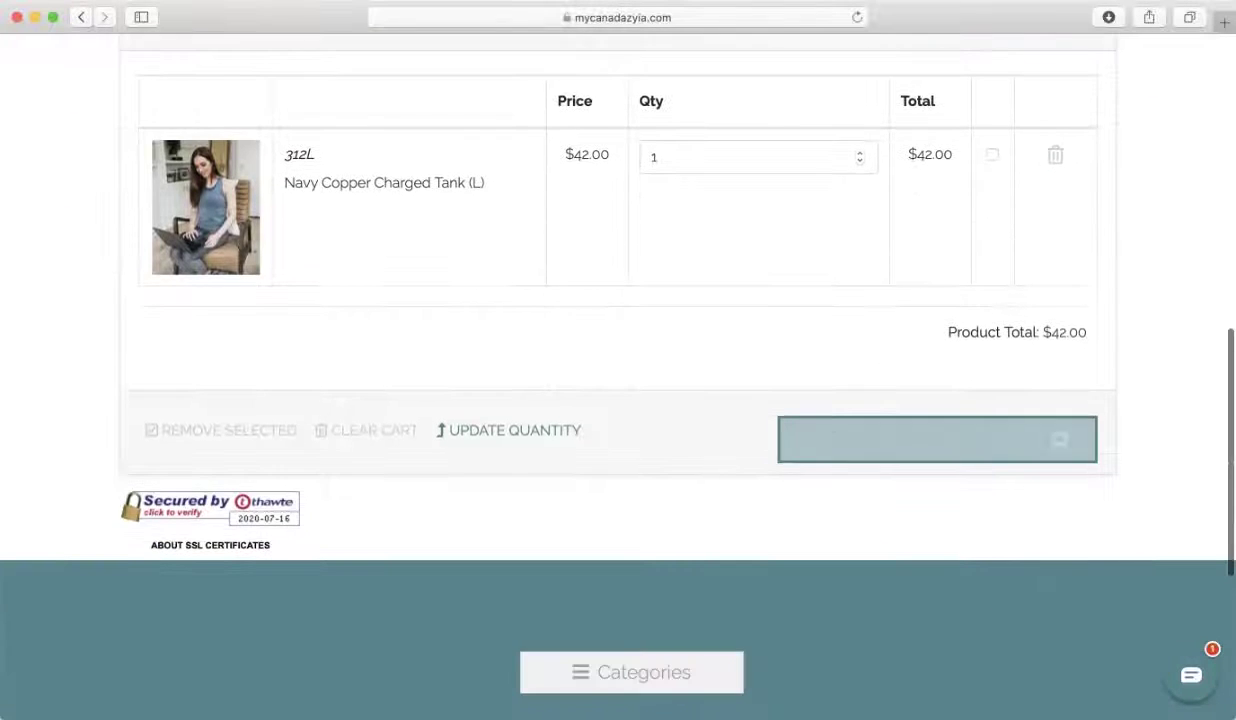
click(937, 440)
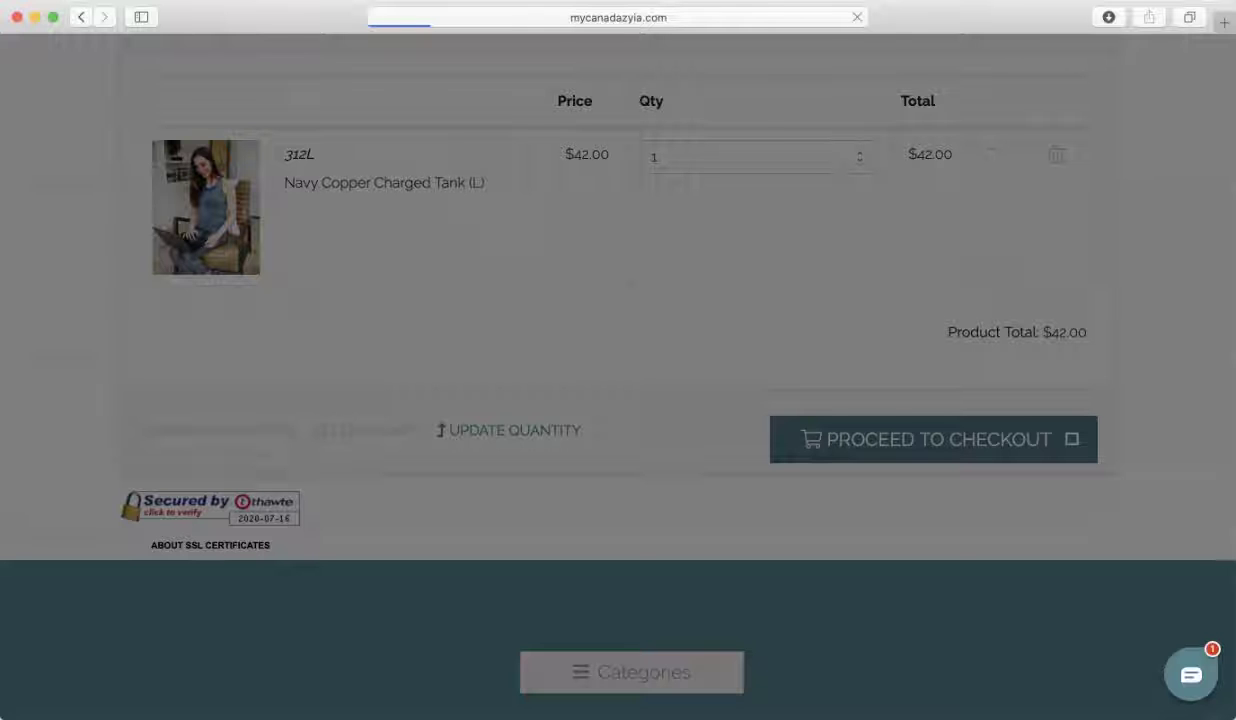
Step: Submit the shipping form with Expedited (3 to 7 days) shipping and 13% HST
scroll(618, 400, down, 7)
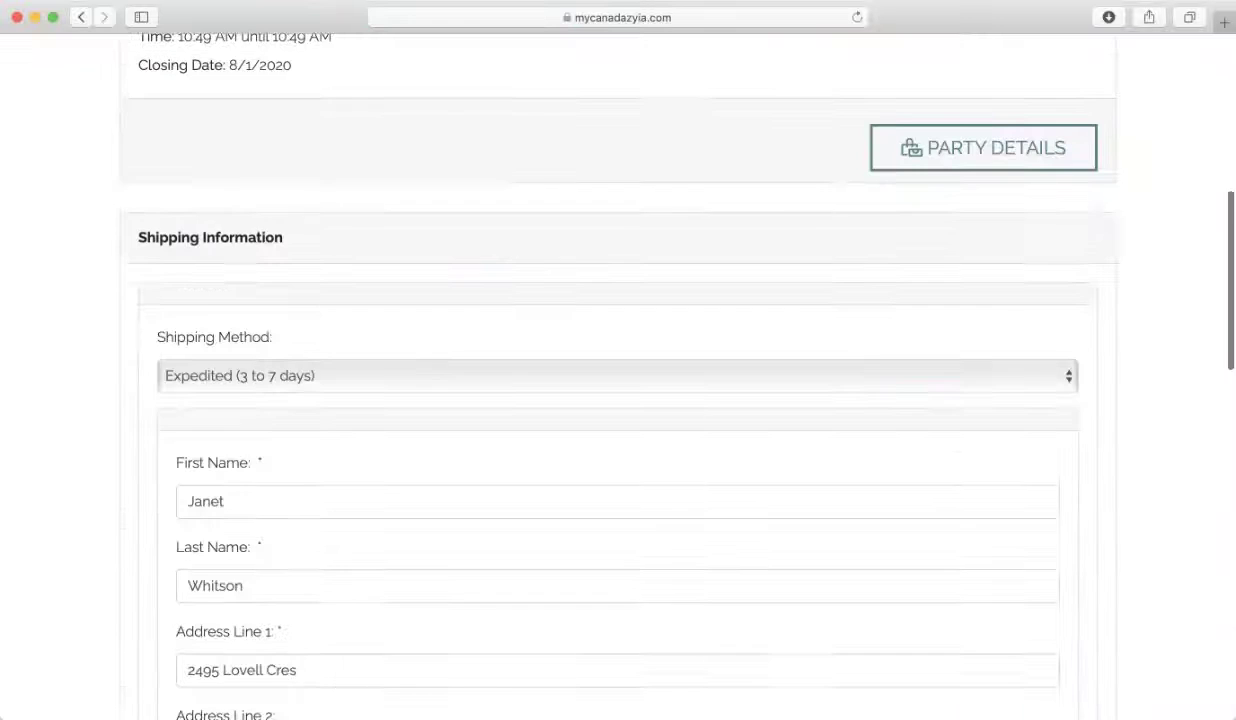
scroll(618, 400, down, 4)
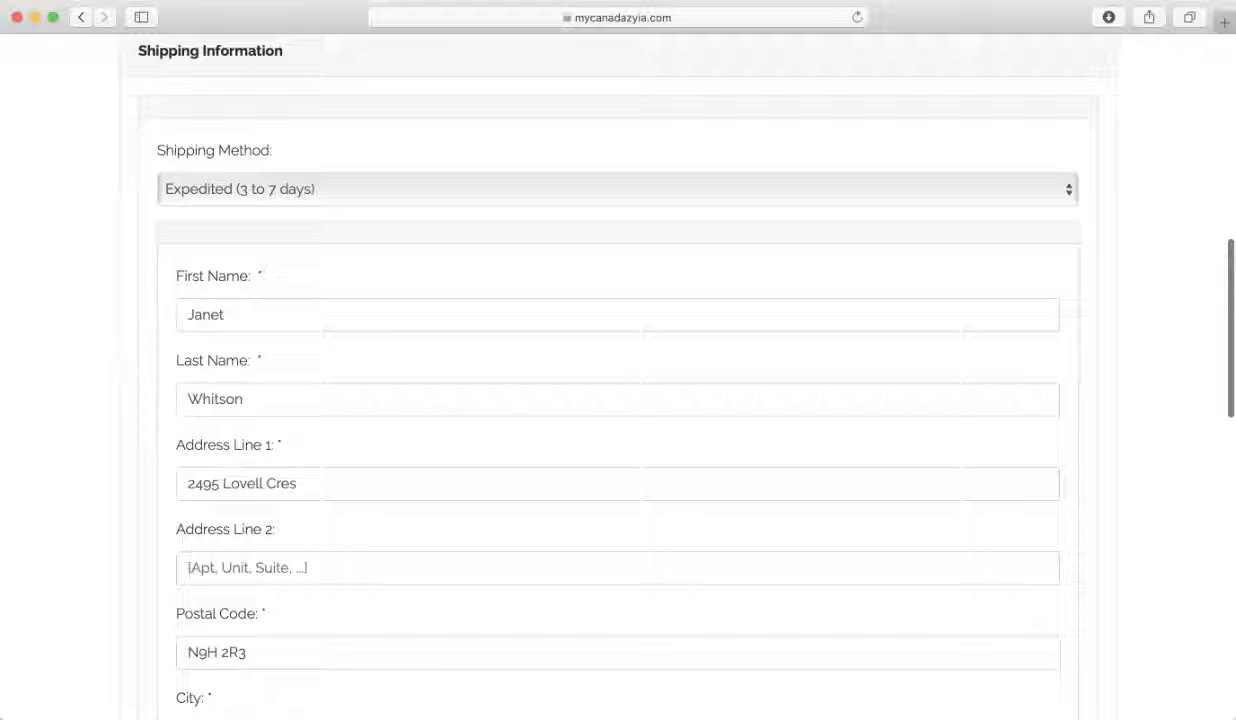
scroll(618, 400, down, 3)
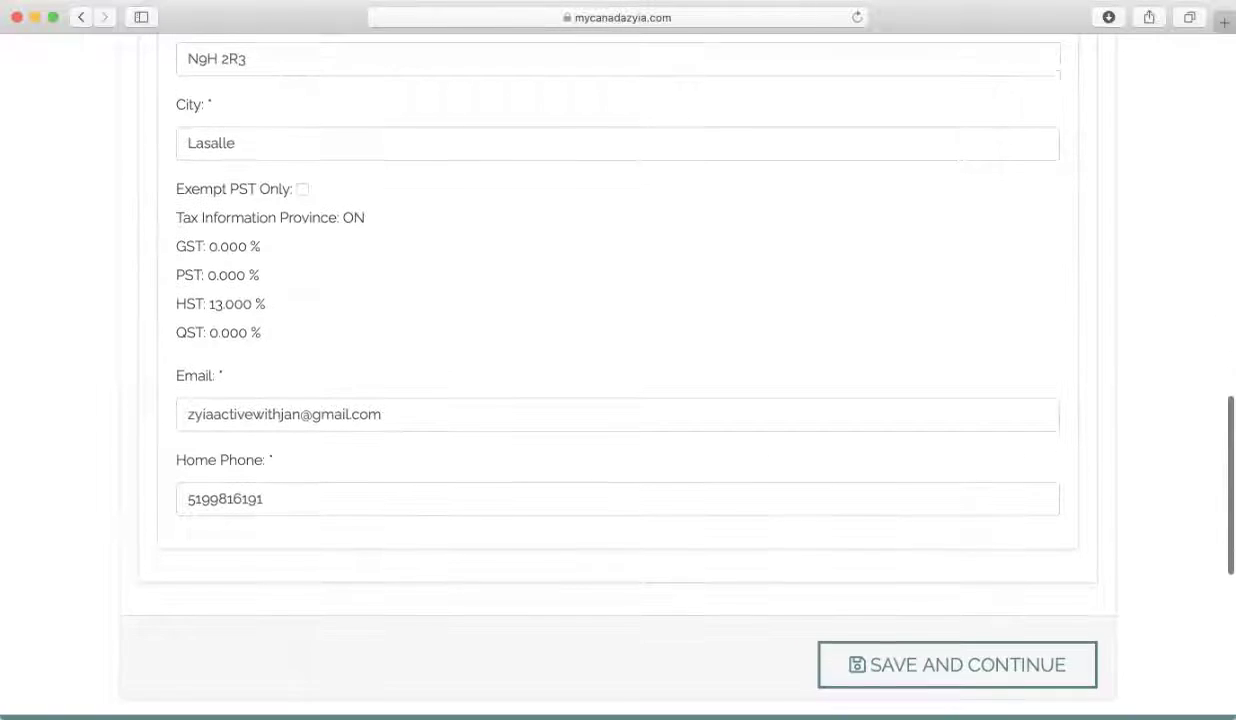
scroll(950, 610, down, 1)
click(950, 606)
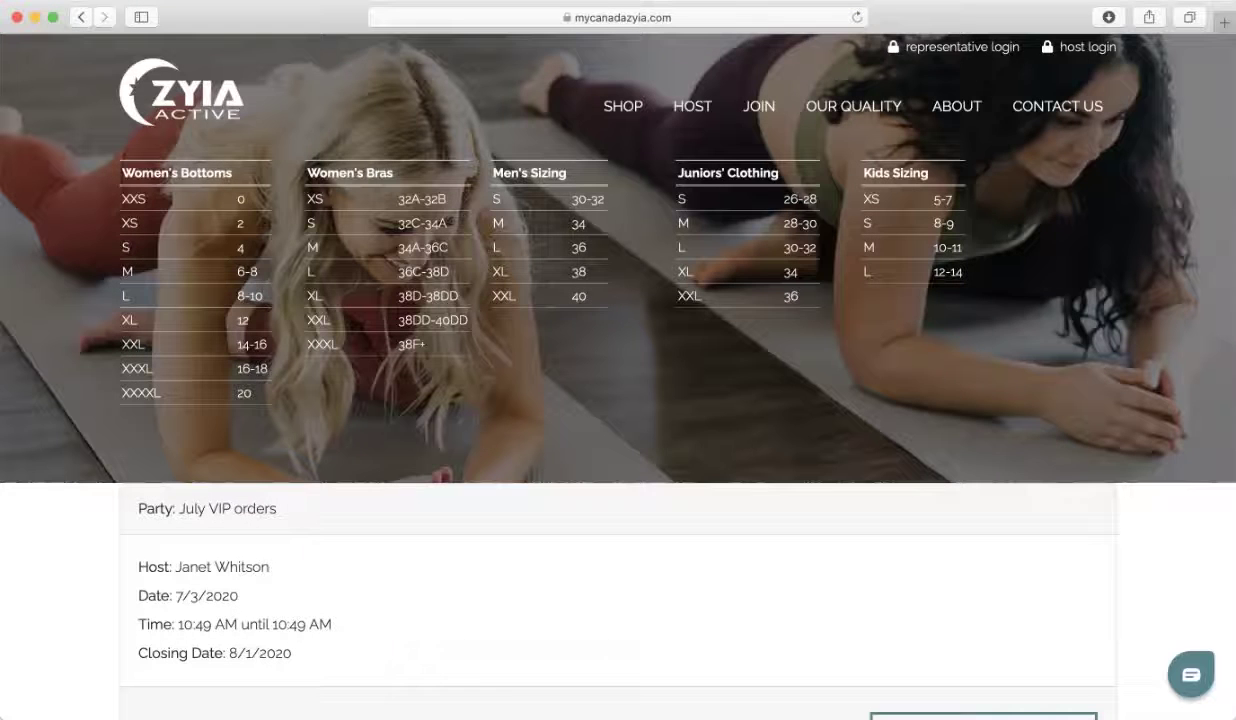
Step: Scroll the Review Order page down to check the $56.50 grand total
scroll(618, 400, down, 2)
scroll(618, 400, down, 10)
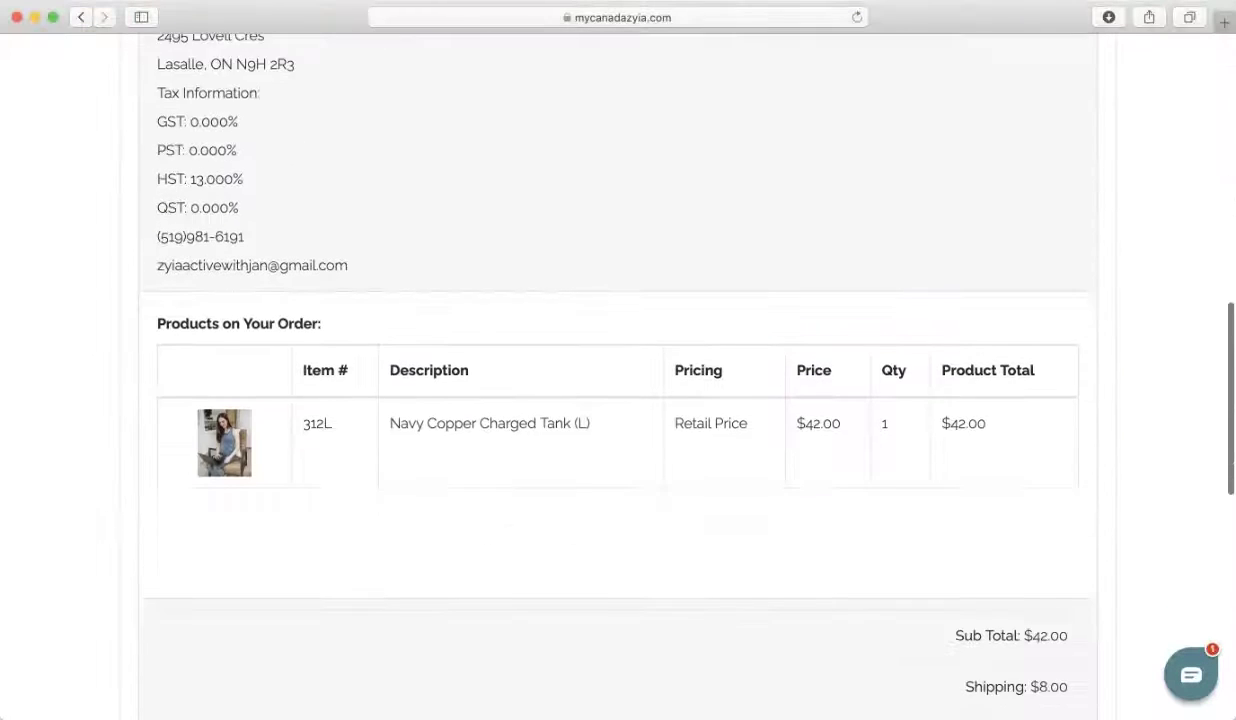
scroll(618, 400, down, 1)
scroll(618, 400, down, 3)
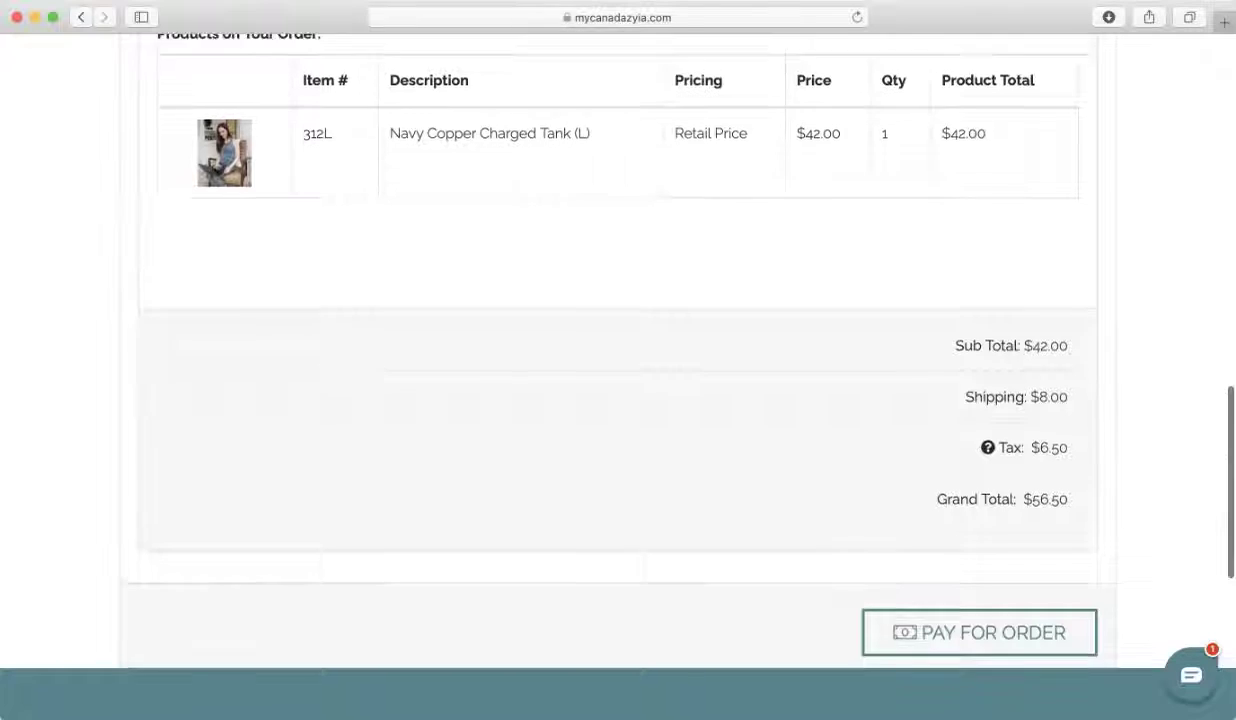
scroll(618, 400, up, 5)
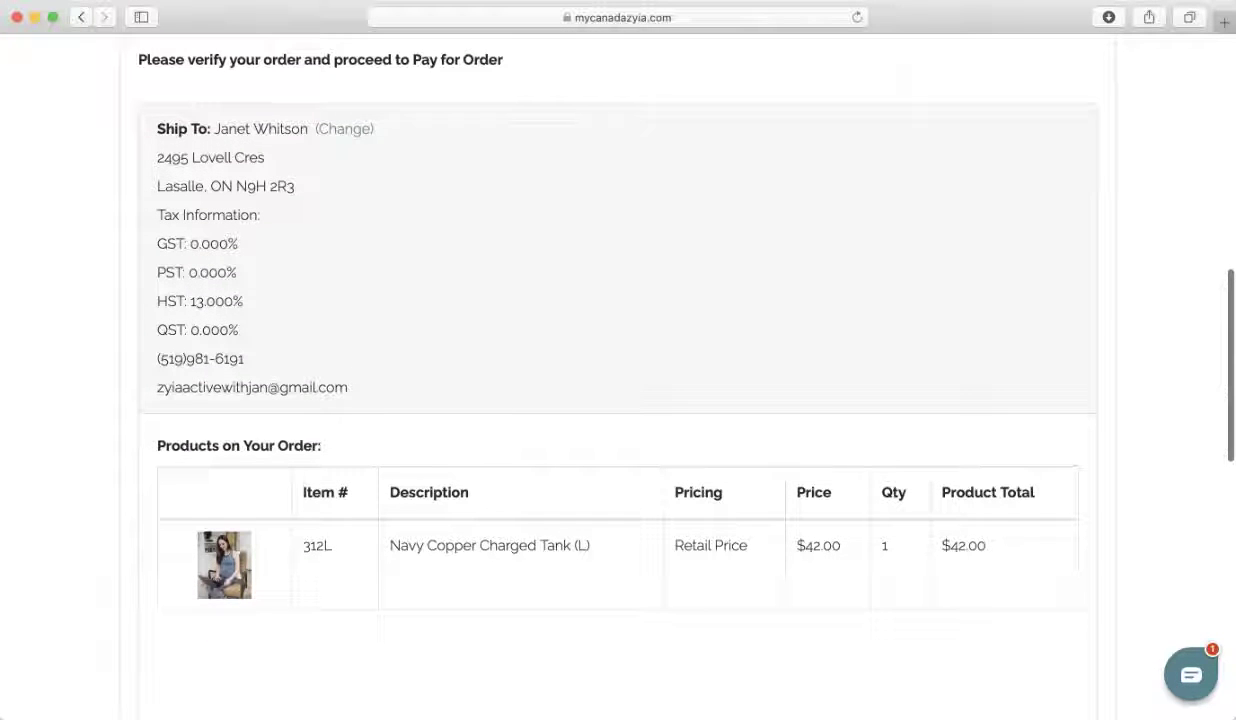
scroll(618, 400, down, 3)
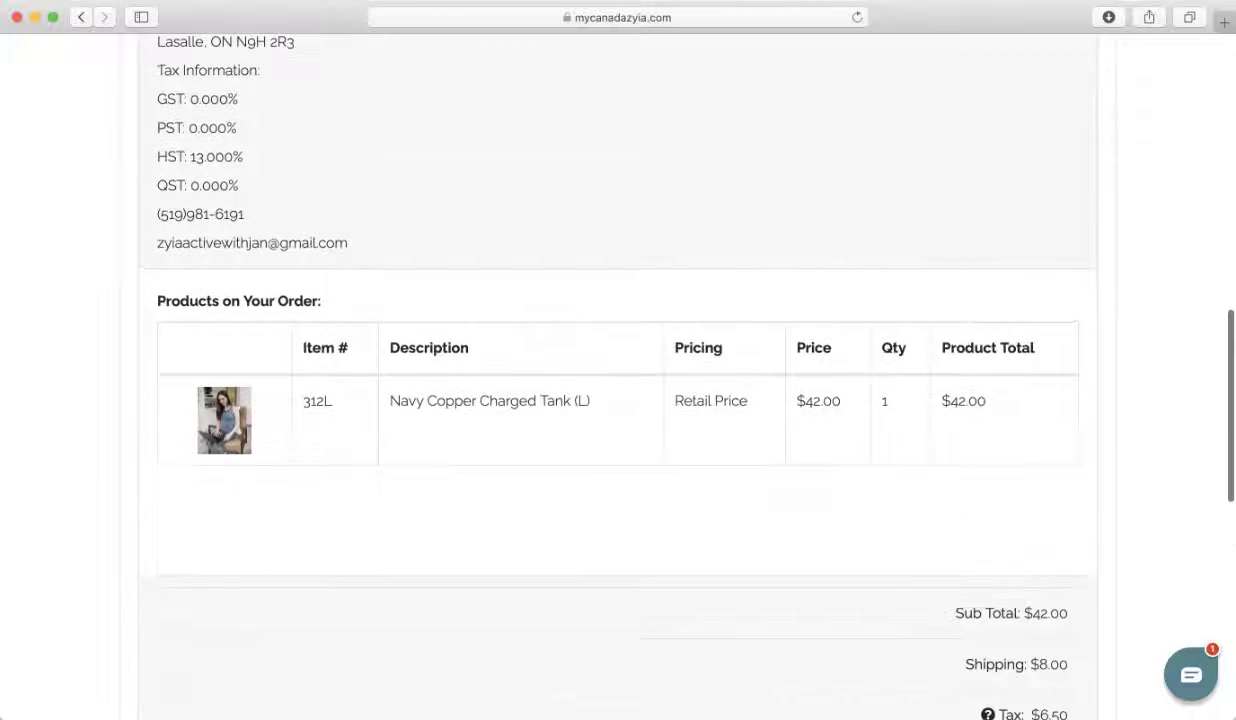
scroll(618, 400, down, 3)
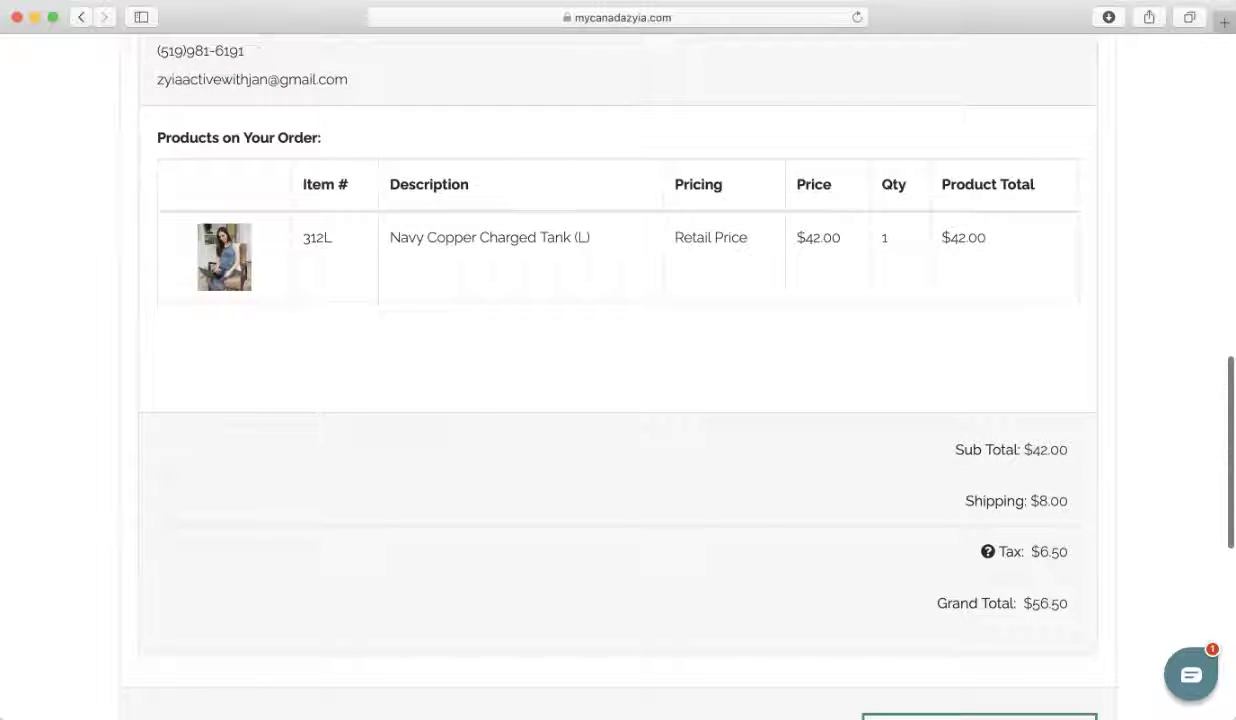
scroll(618, 400, down, 5)
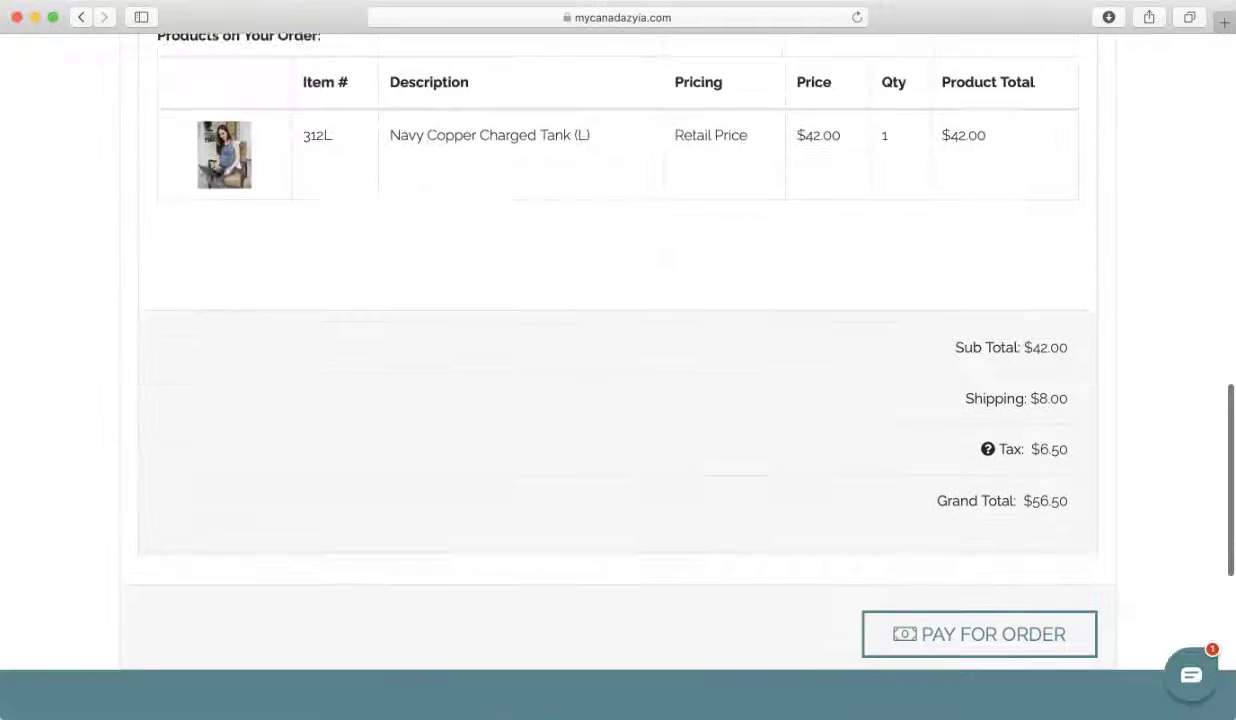
Step: Proceed to the payment step and select Gift Certificate as the payment type
click(1022, 445)
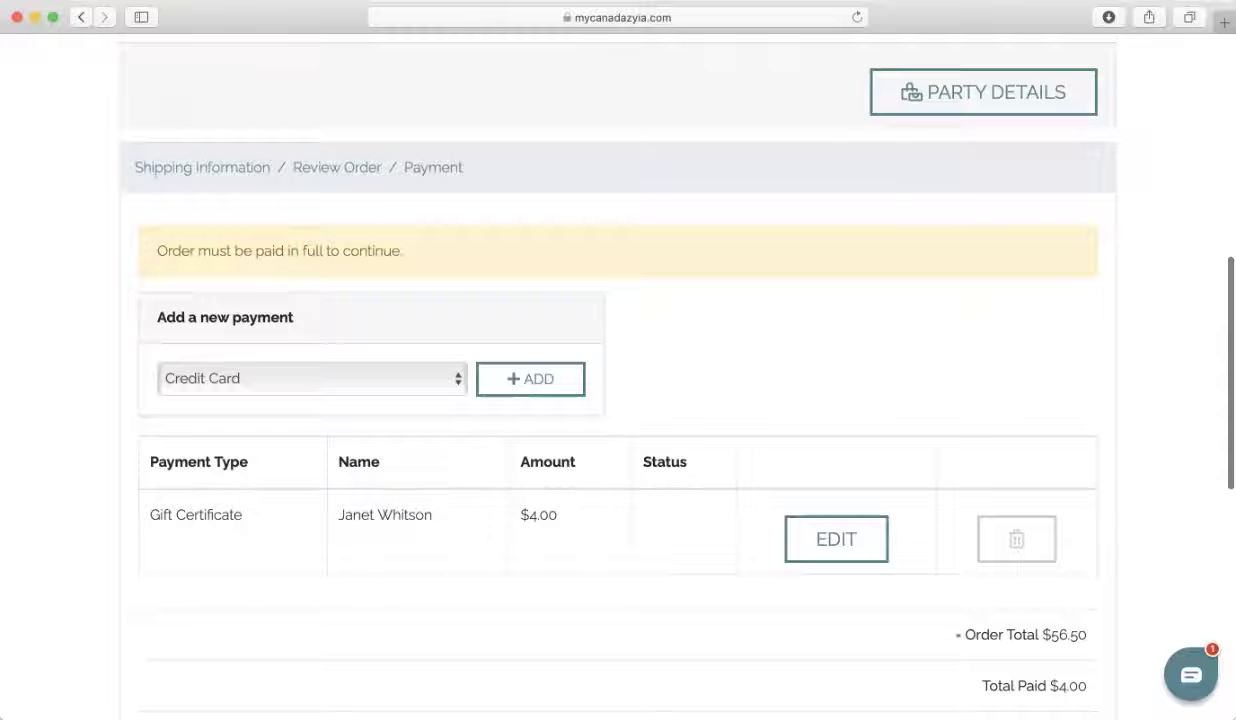
click(312, 378)
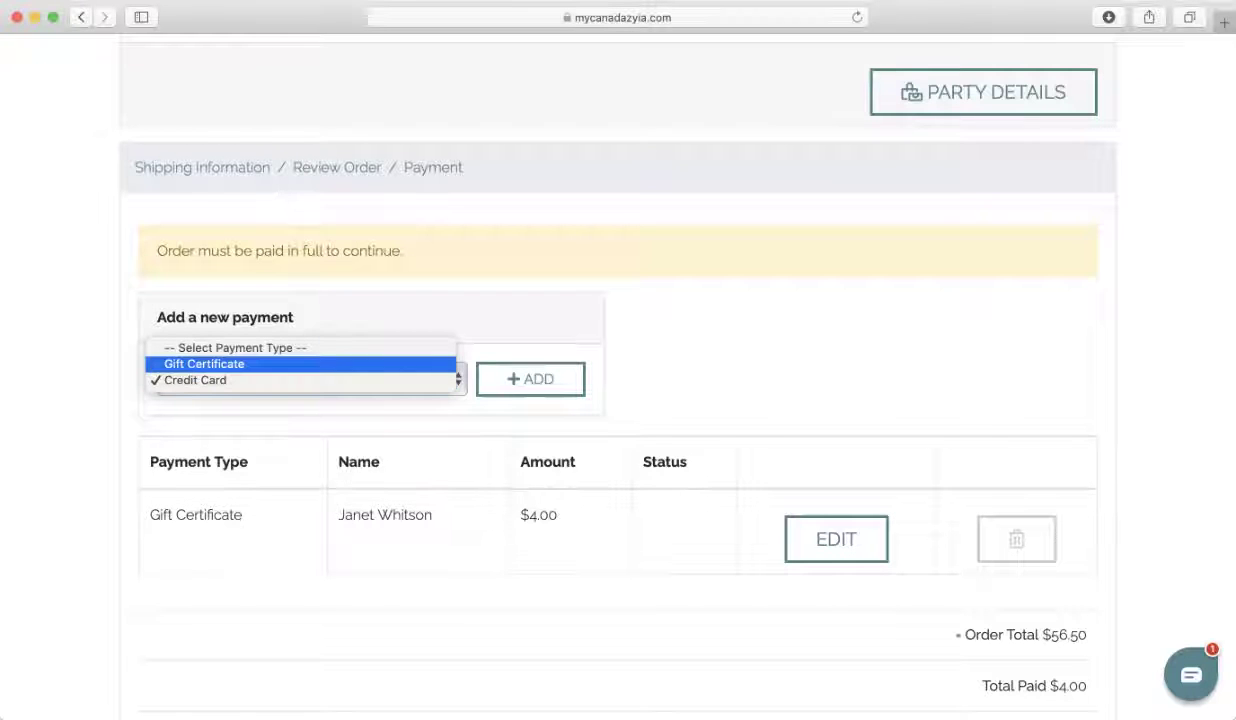
click(204, 363)
Step: Add a $1.00 gift certificate payment by entering the certificate number and amount 1
click(530, 378)
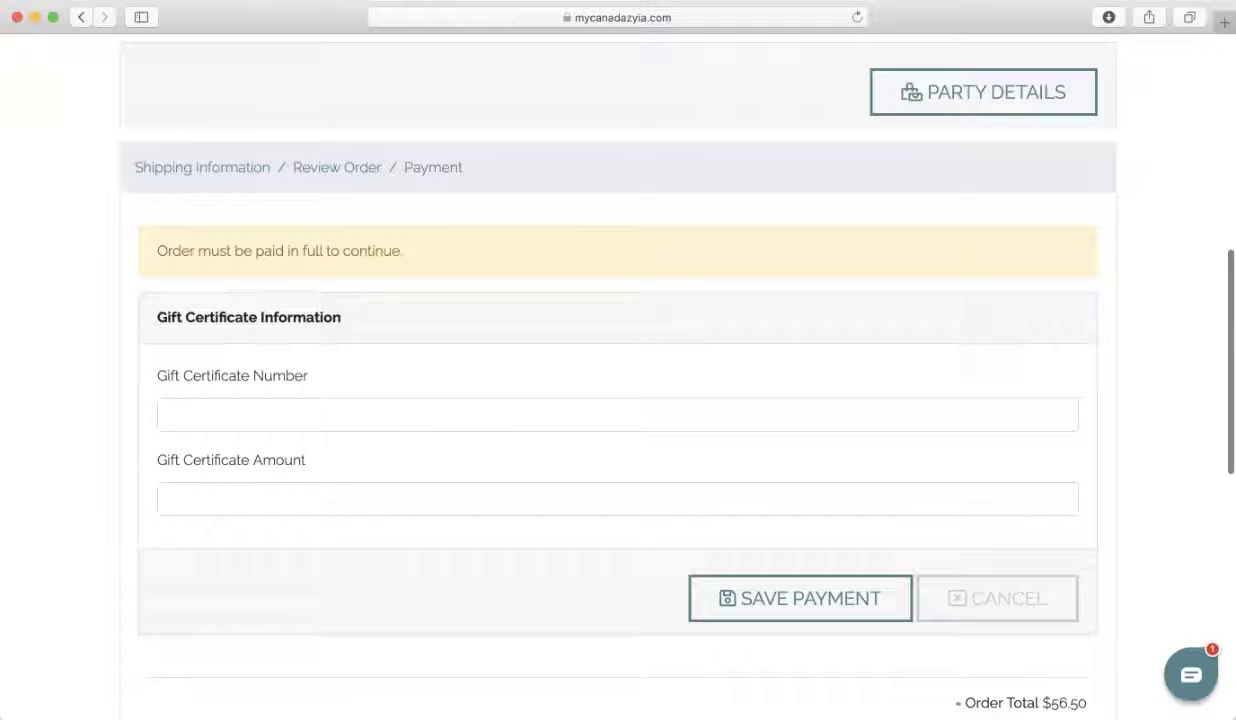
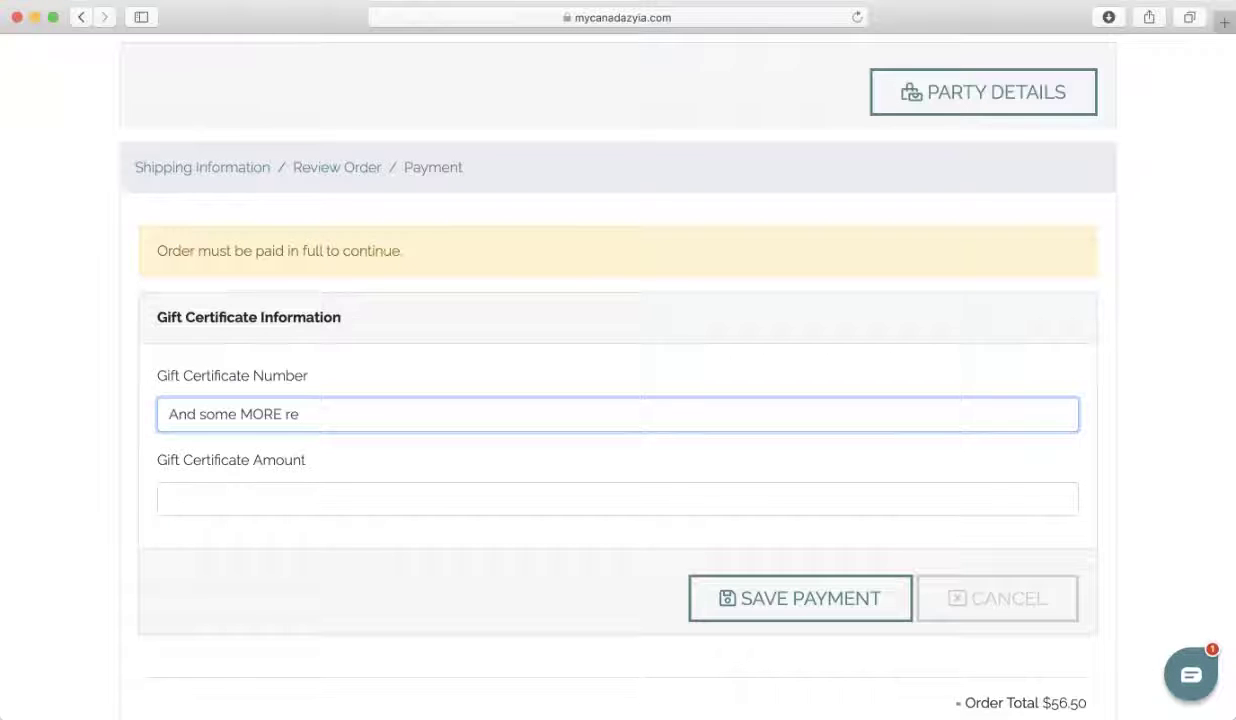
key(BackSpace)
key(BackSpace)
key(BackSpace)
key(BackSpace)
key(BackSpace)
key(BackSpace)
key(BackSpace)
key(BackSpace)
key(BackSpace)
key(BackSpace)
key(BackSpace)
key(BackSpace)
key(BackSpace)
key(BackSpace)
key(BackSpace)
key(BackSpace)
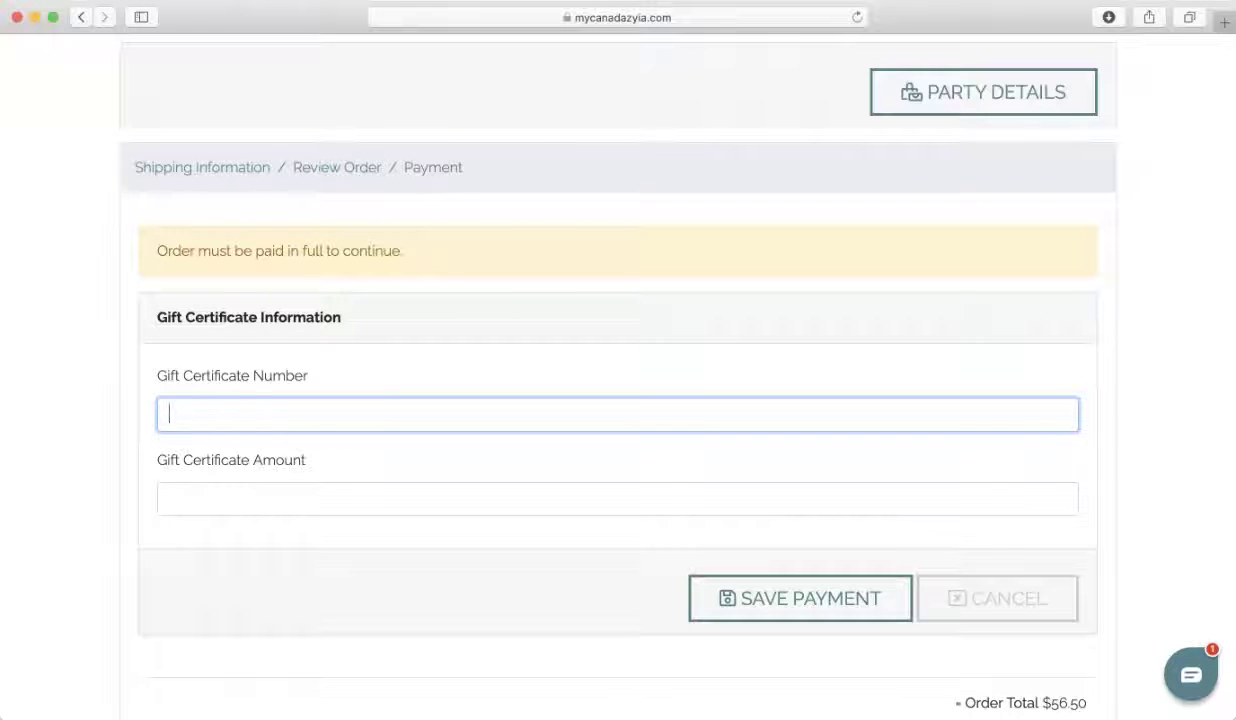
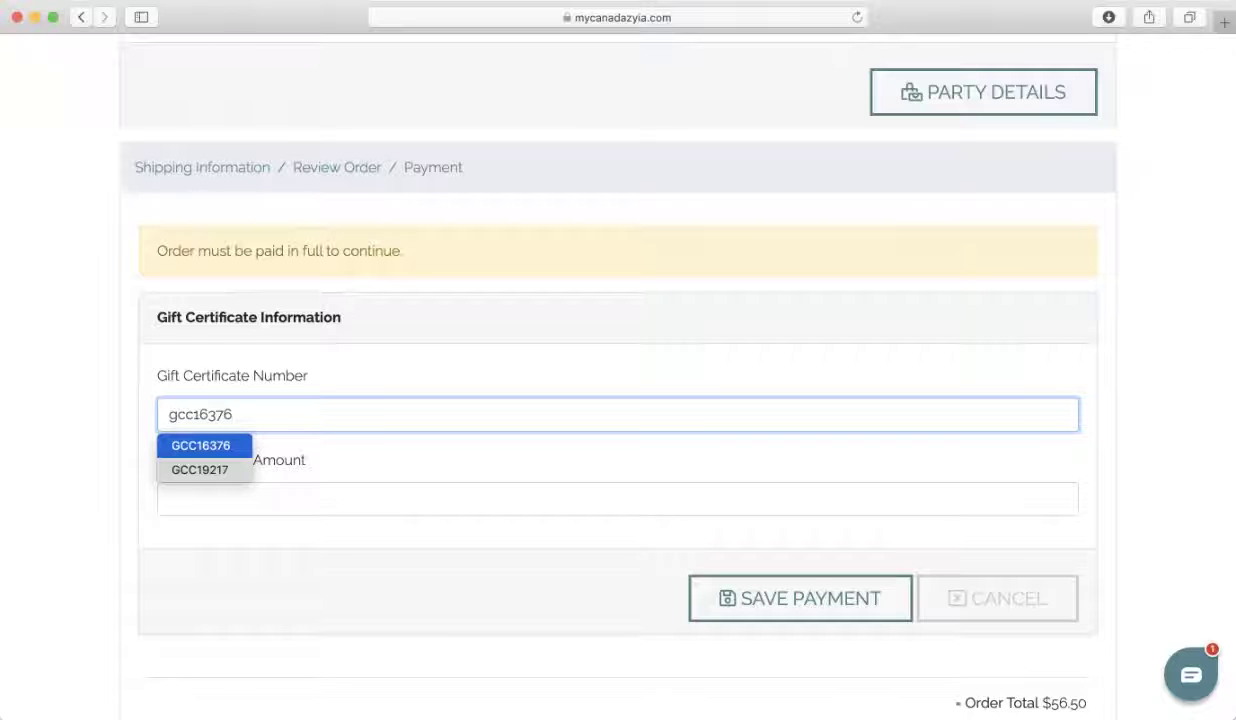
key(Escape)
key(Tab)
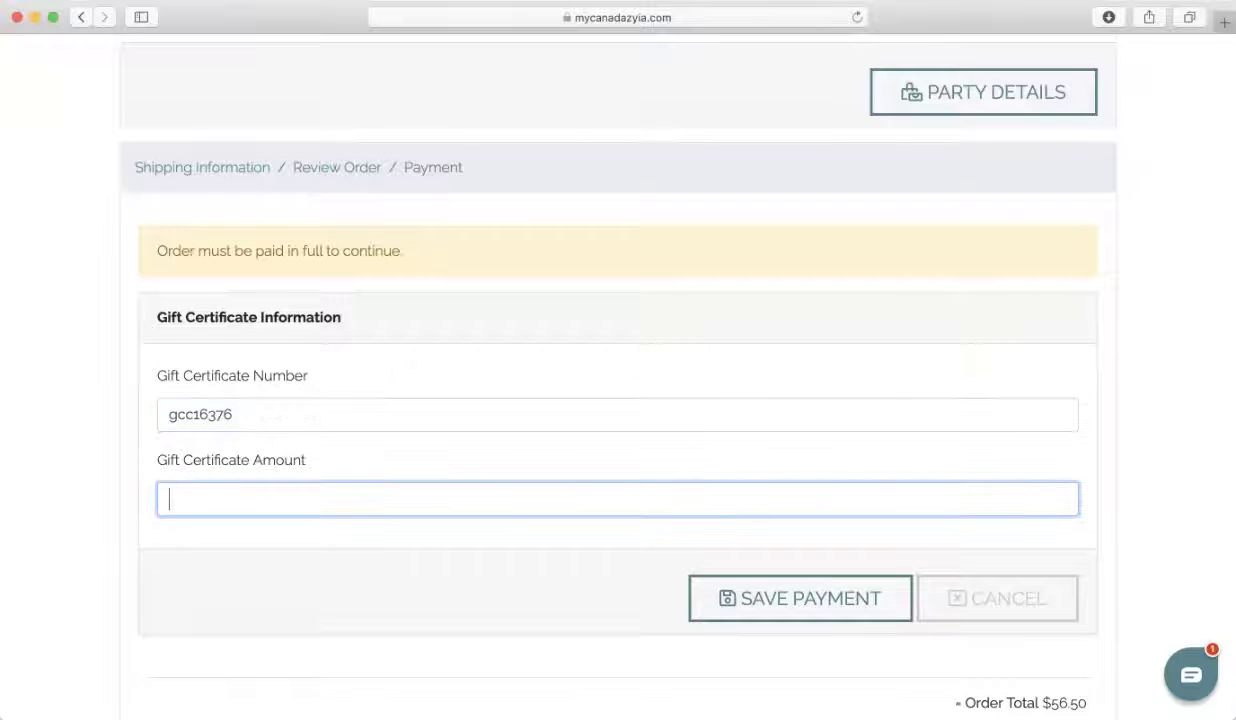
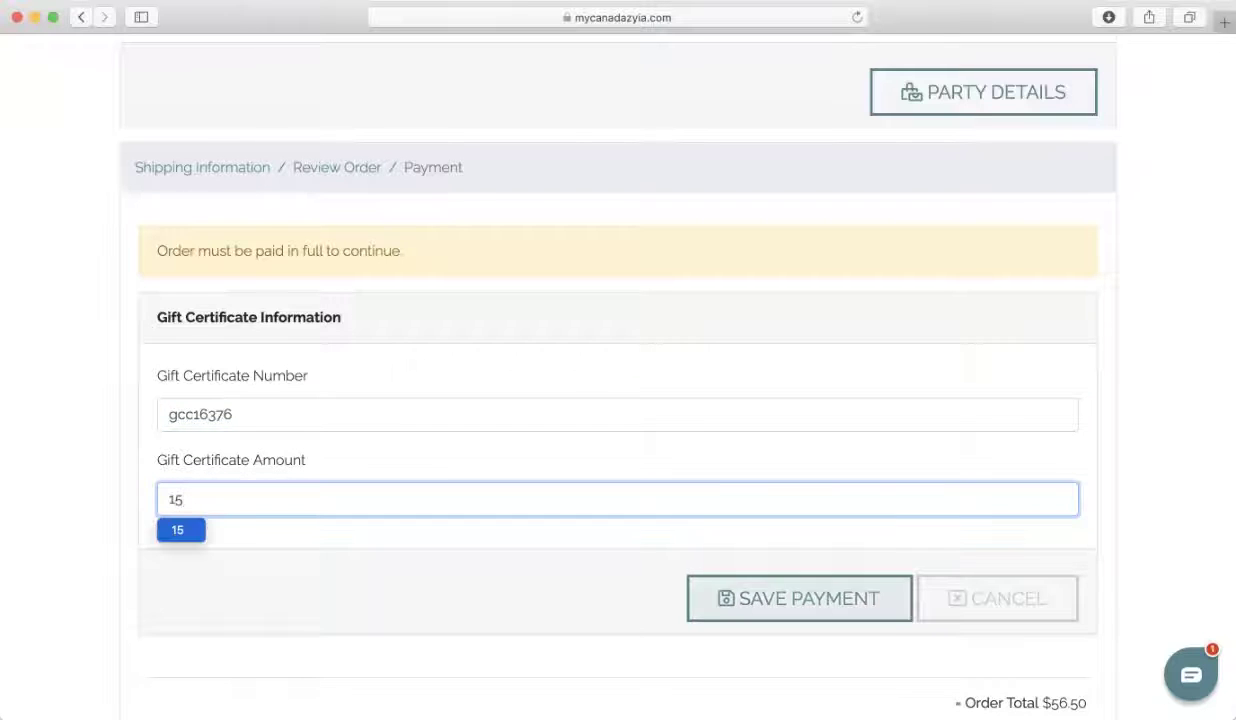
key(BackSpace)
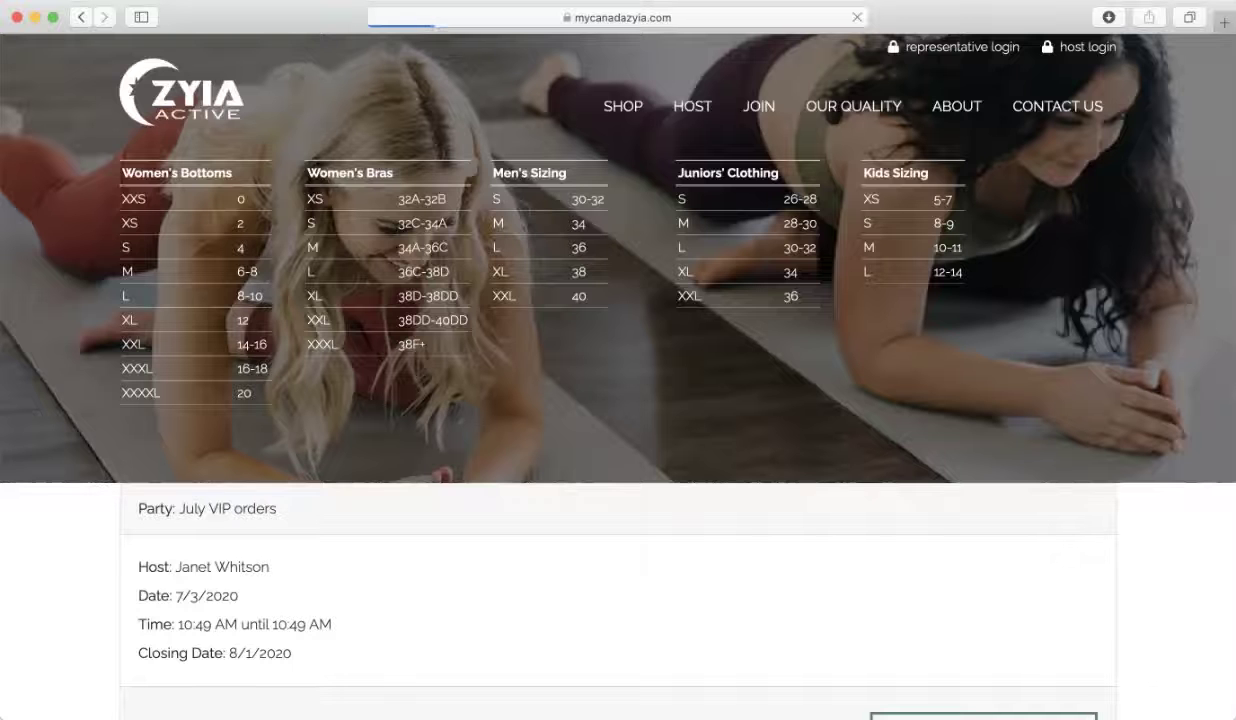
scroll(618, 400, down, 10)
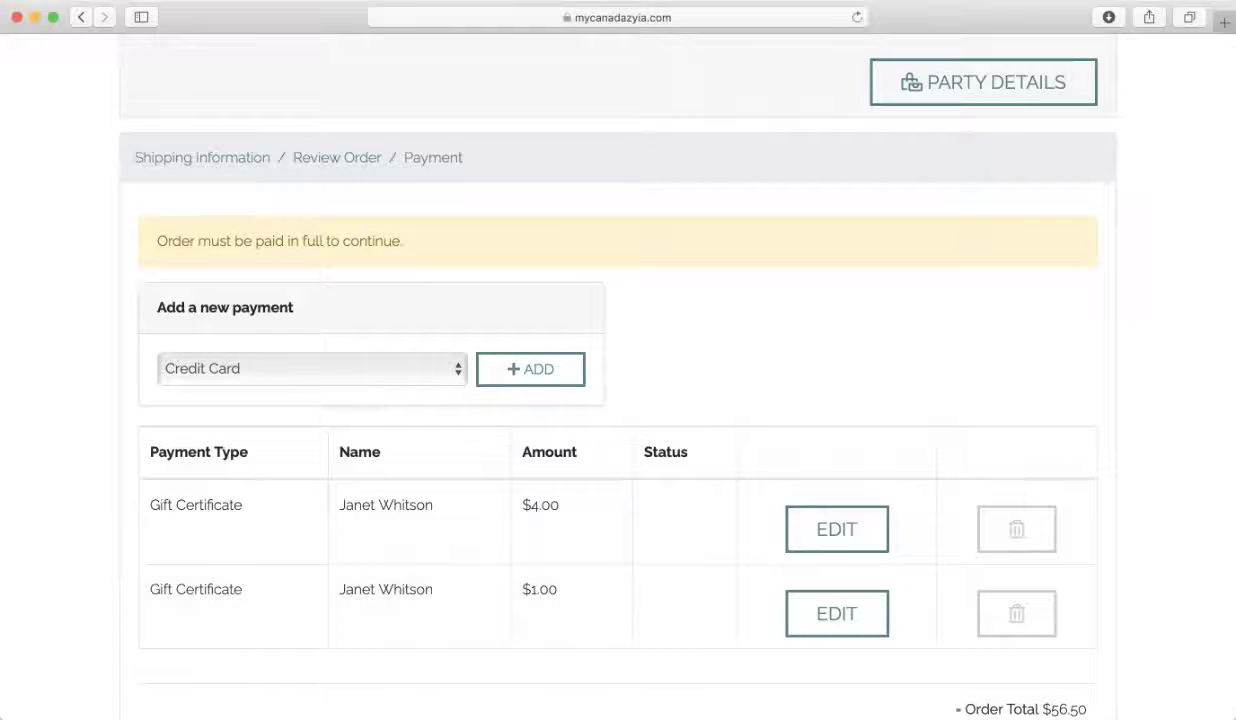
Step: Using the keyboard, switch the payment type to Credit Card and add a card payment
key(space)
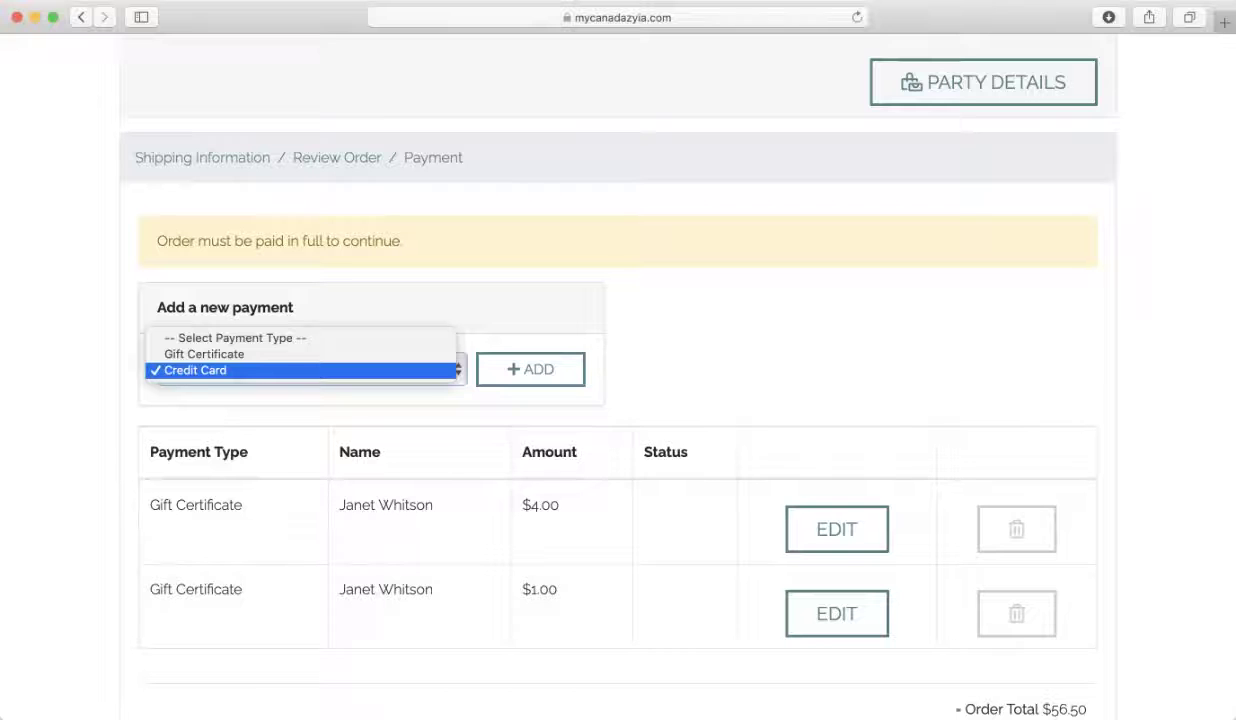
key(Up)
key(Return)
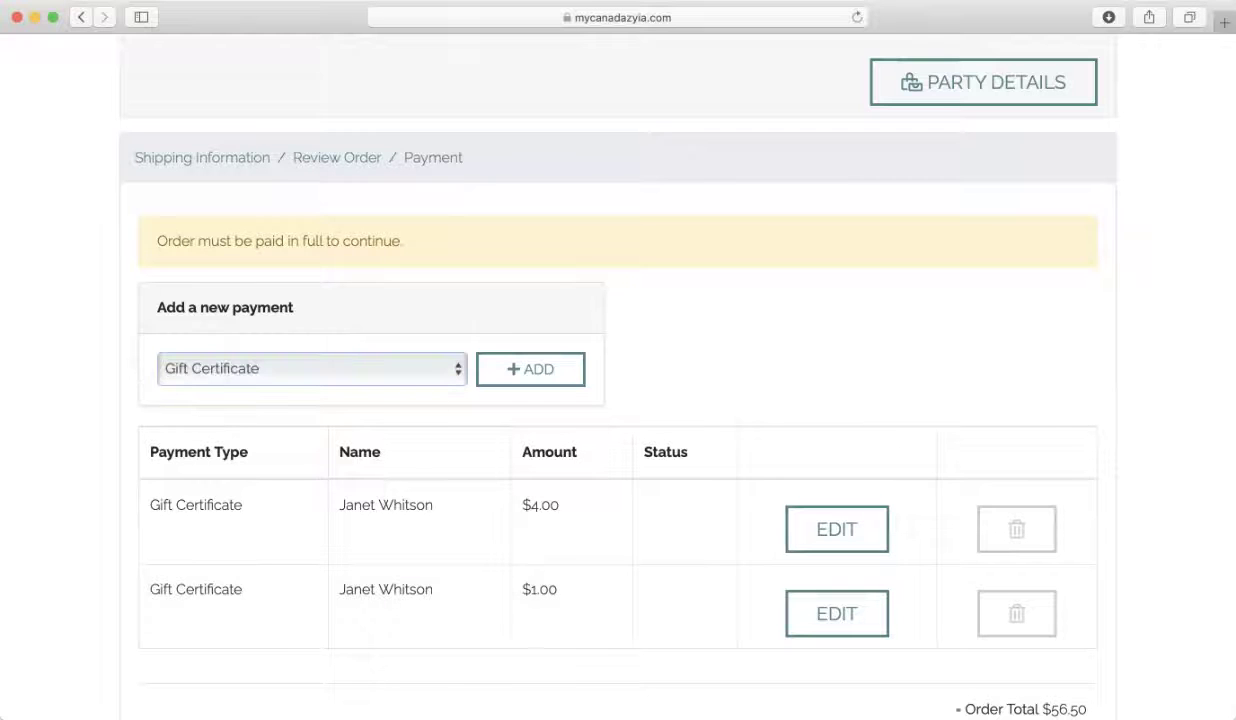
key(Tab)
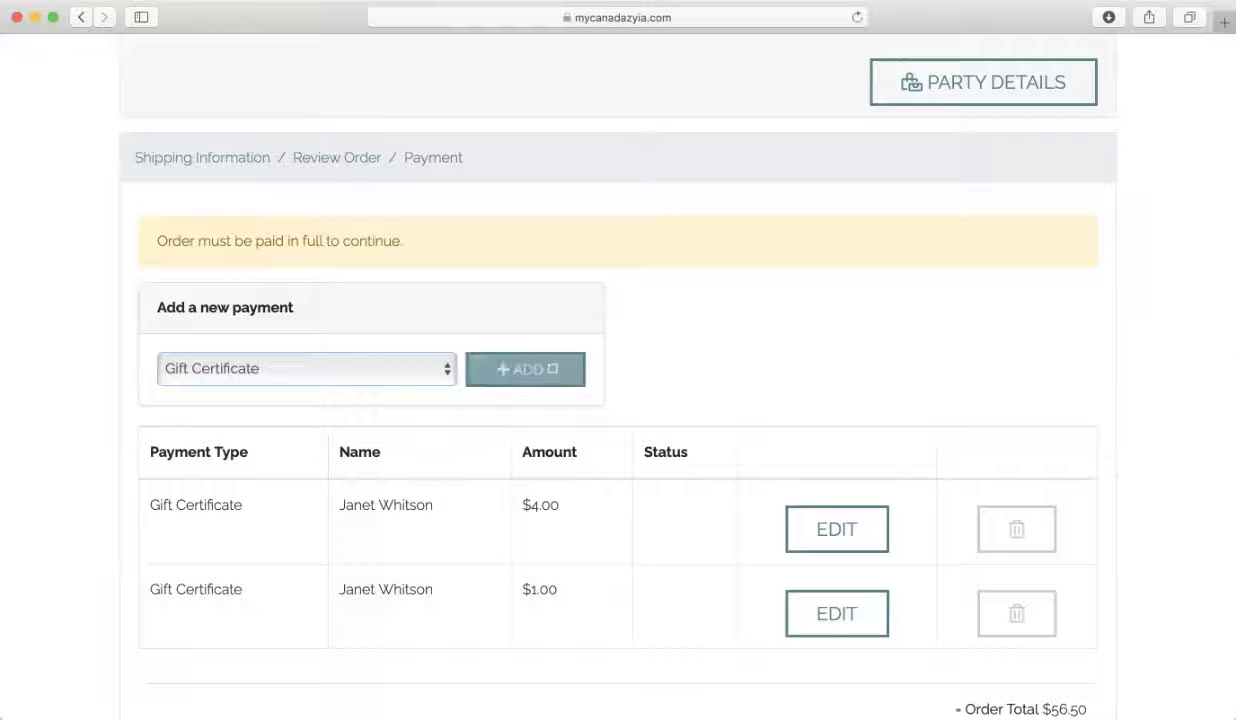
key(shift+Tab)
key(space)
key(Down)
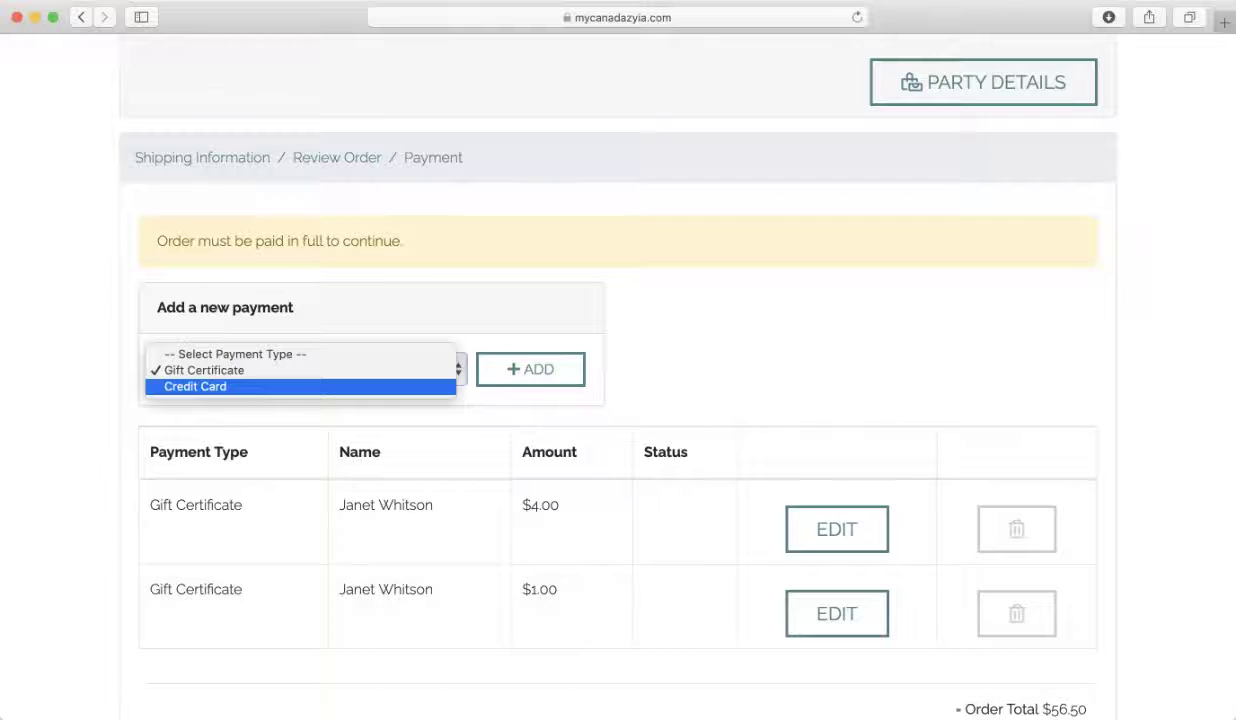
key(Return)
key(Tab)
key(Return)
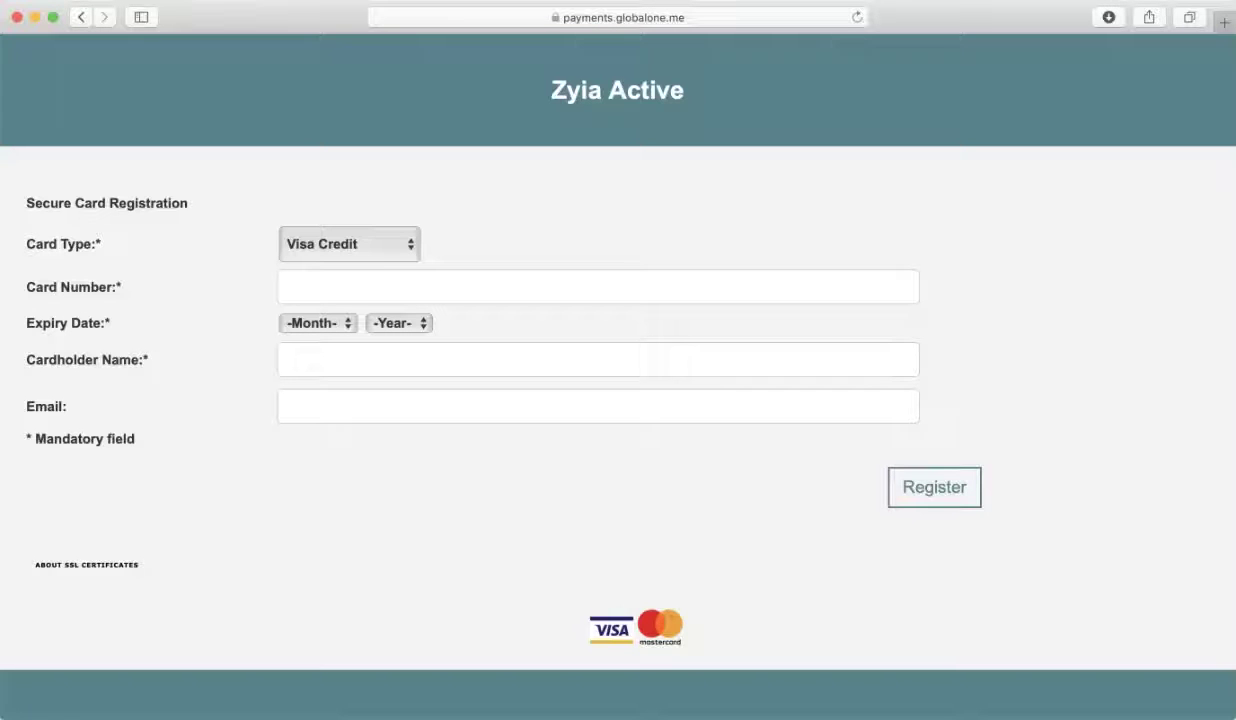
Step: Go back in Safari to the ZYIA payment page without entering any card details
key(super+bracketleft)
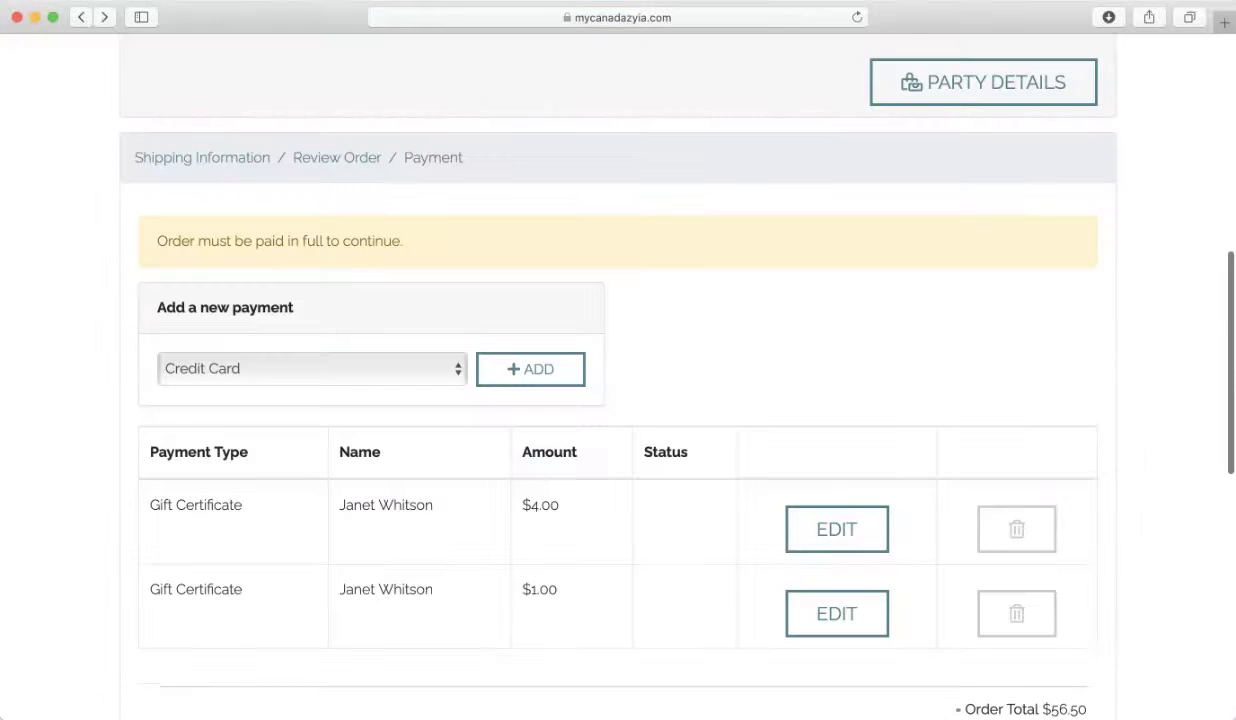
scroll(618, 400, down, 10)
scroll(618, 400, up, 3)
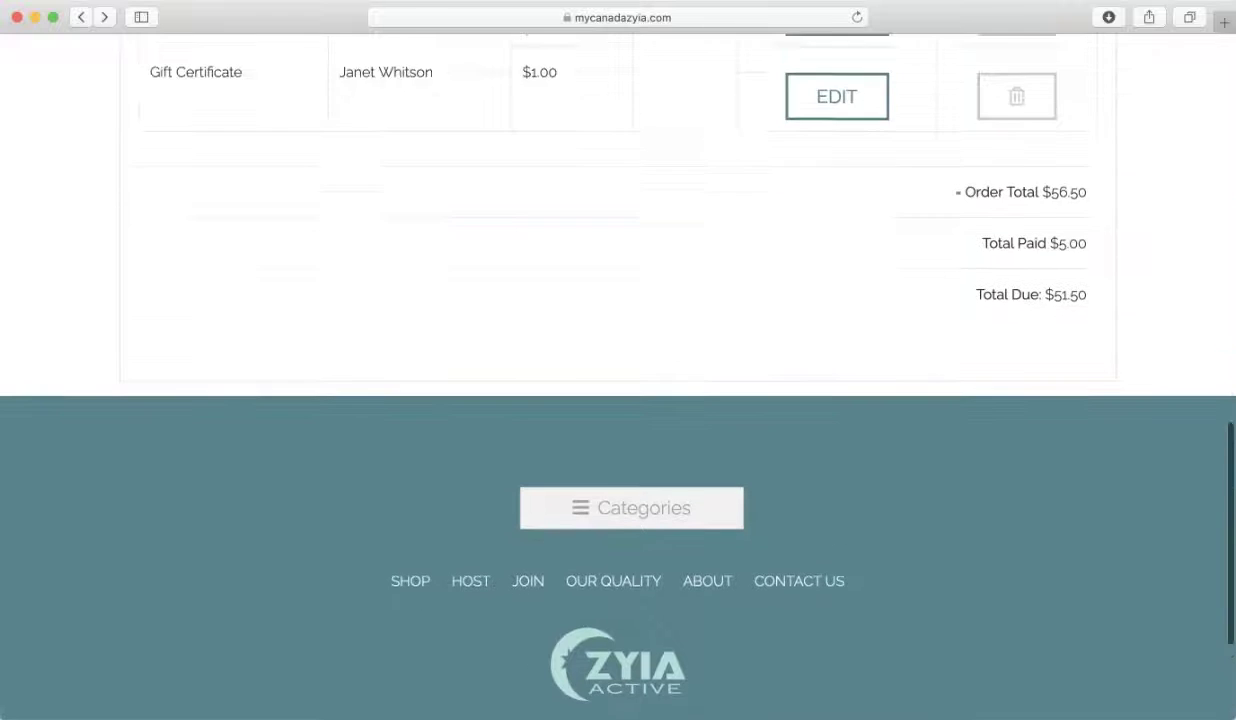
scroll(618, 400, up, 2)
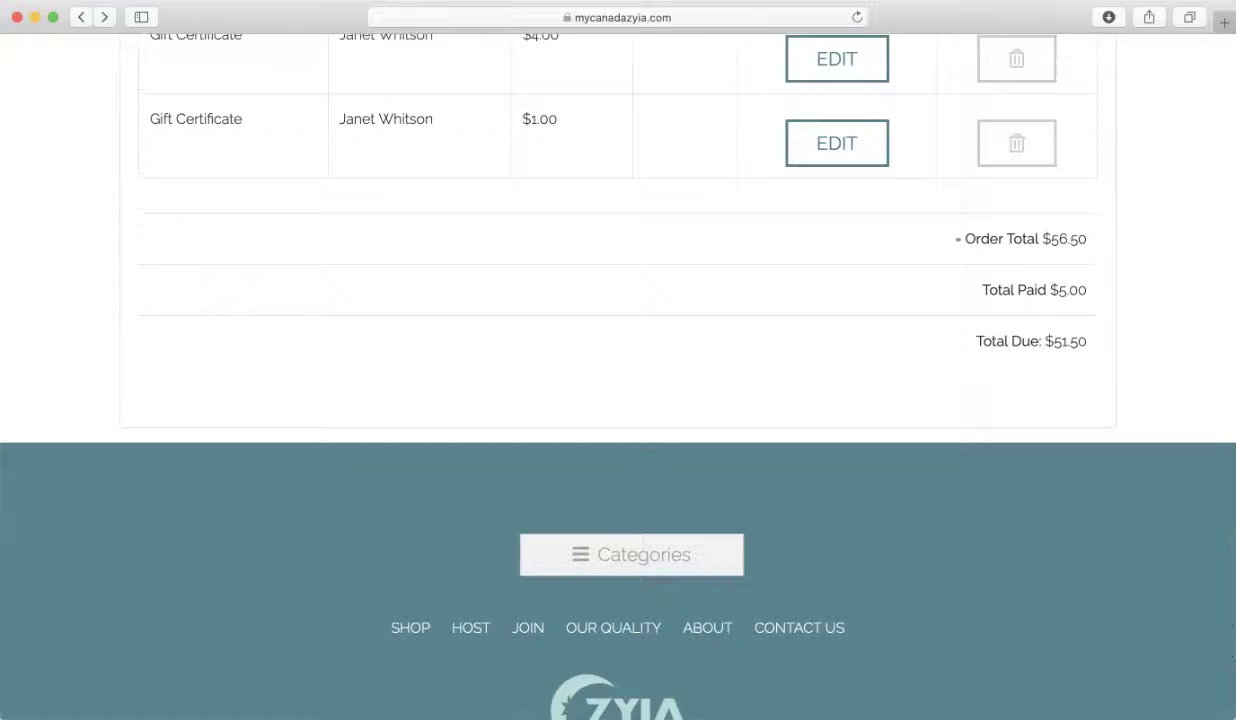
scroll(618, 400, up, 5)
scroll(618, 400, down, 1)
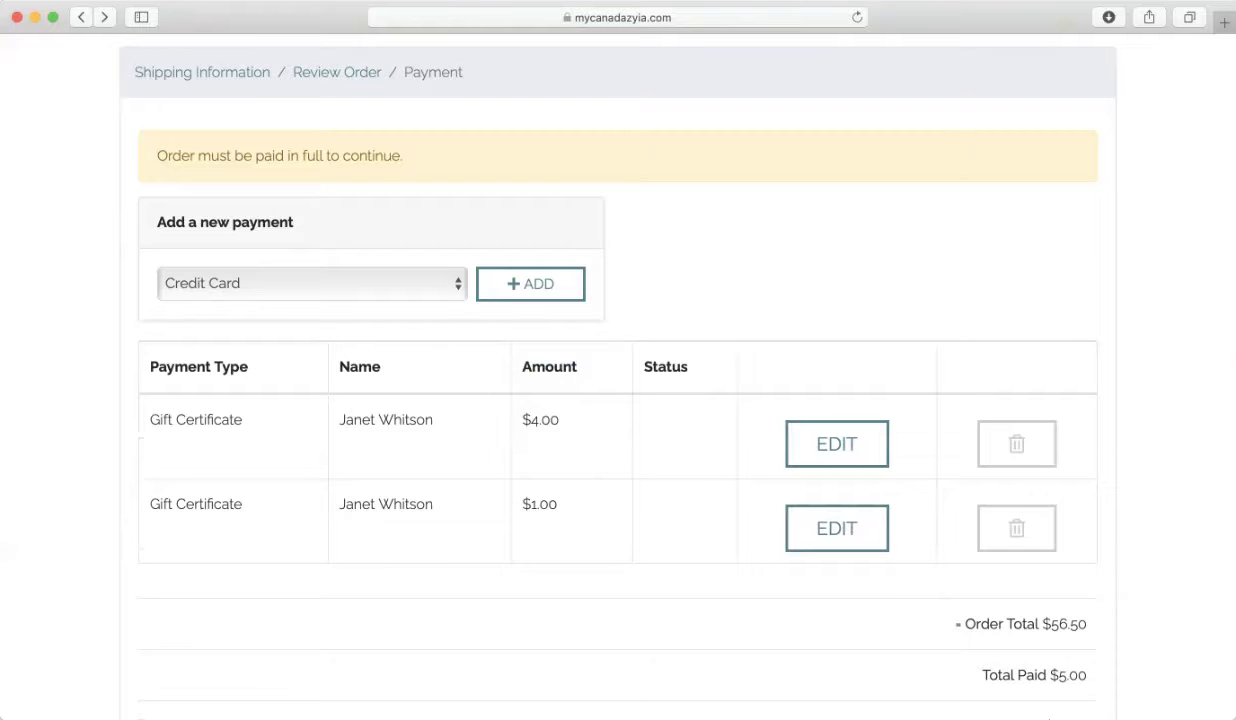
scroll(618, 400, up, 10)
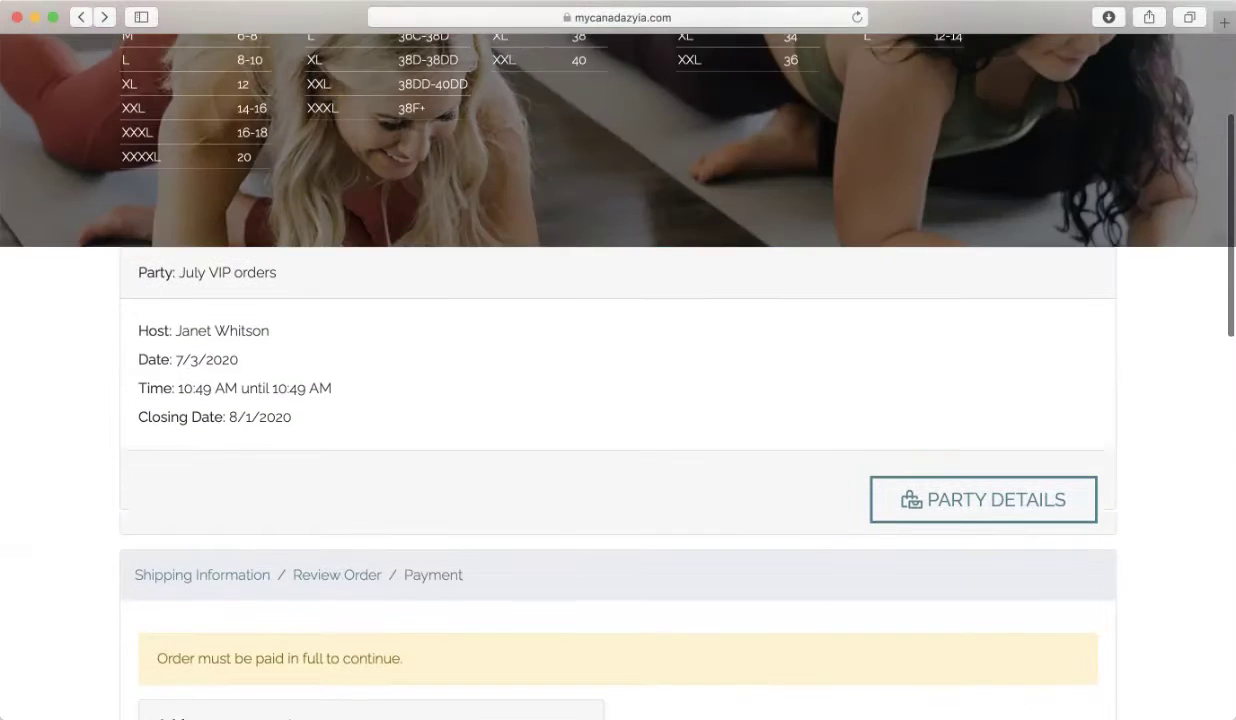
scroll(618, 360, up, 5)
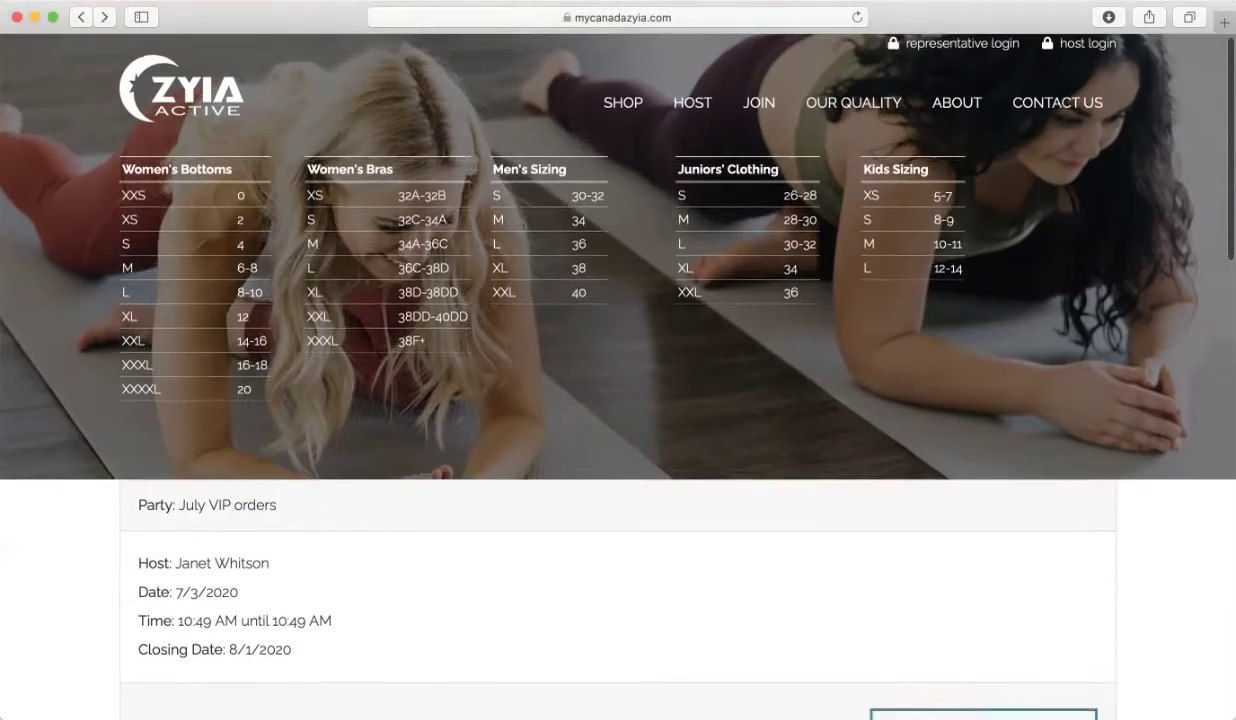